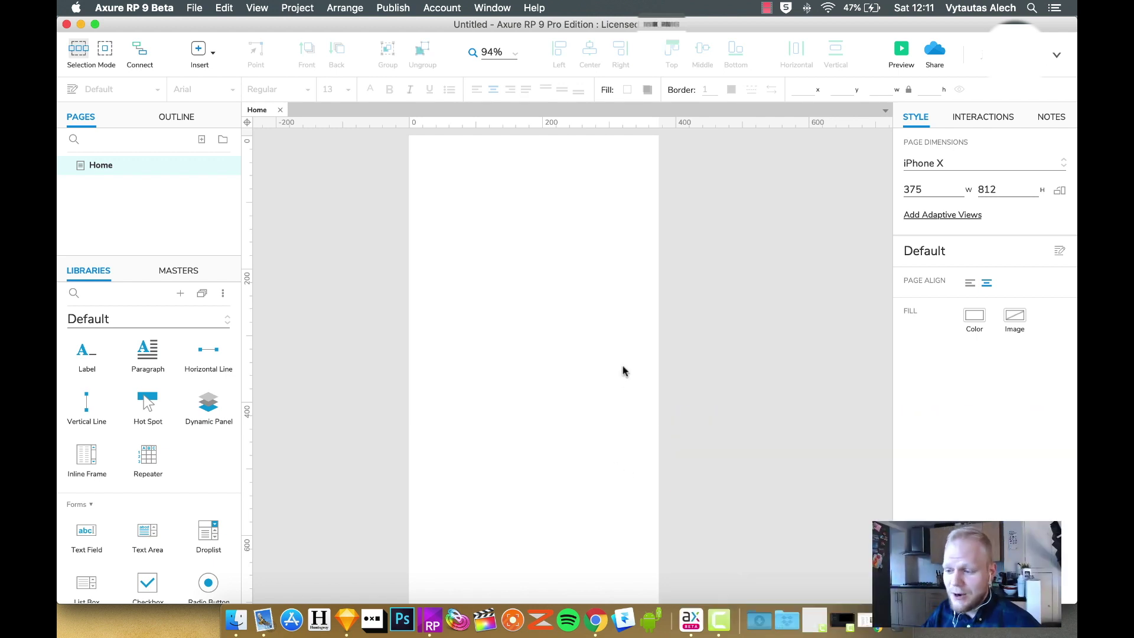
scroll(162, 459, "down", 5)
scroll(204, 456, "up", 4)
scroll(154, 467, "up", 5)
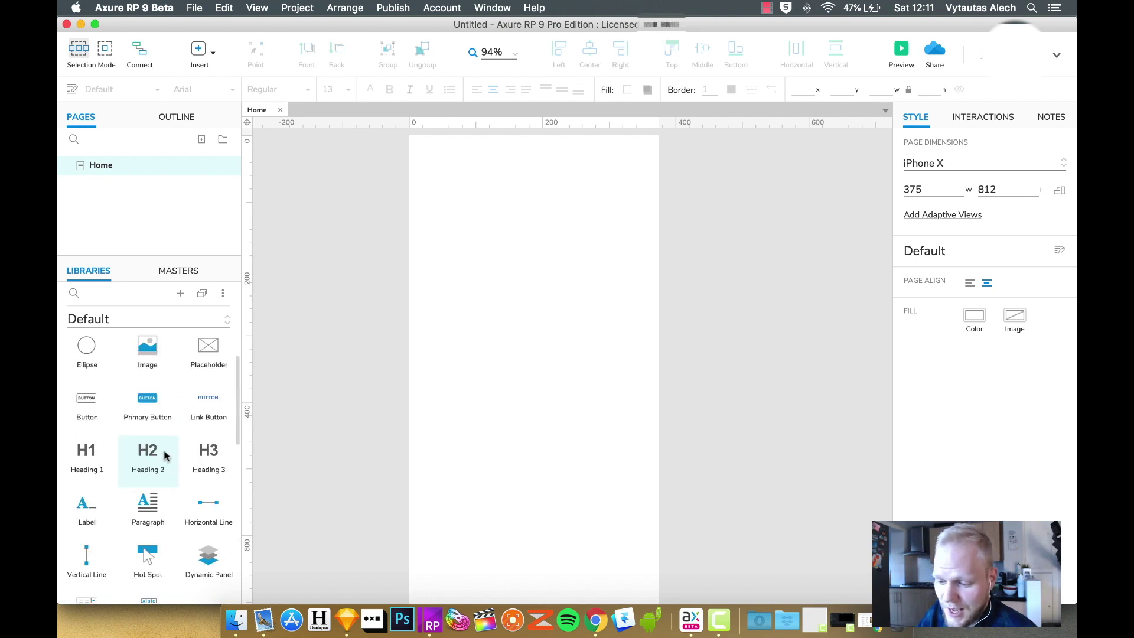
Drop a Primary Button near the top of the Home page and widen it to 332 px.
mouse_move(148, 400)
left_mouse_down()
mouse_move(480, 171)
mouse_move(490, 203)
mouse_move(644, 202)
left_mouse_up()
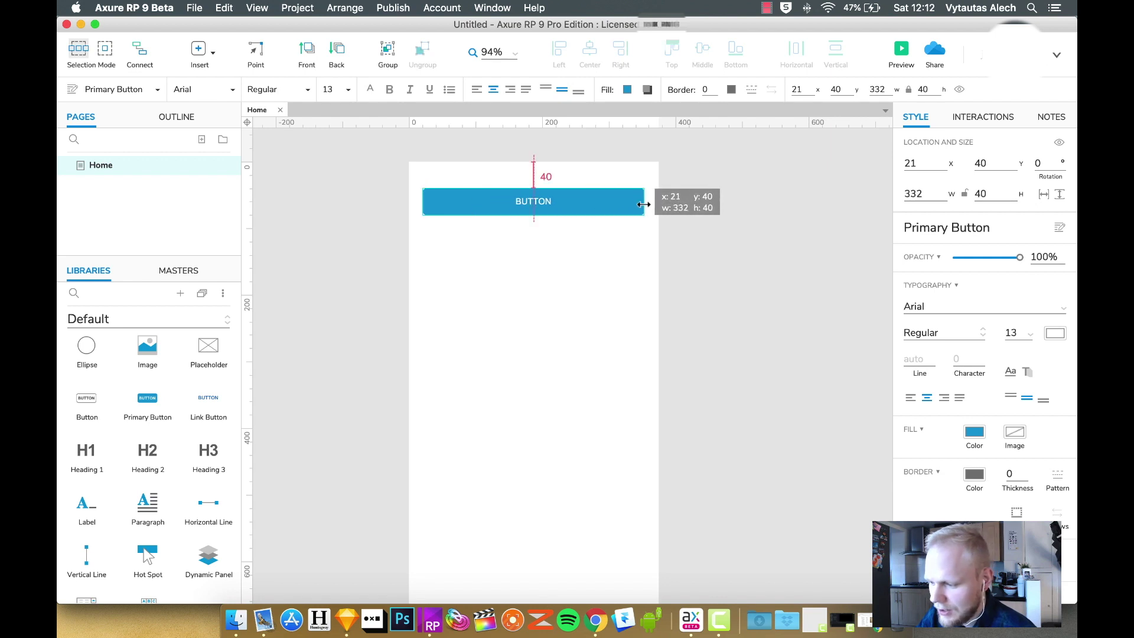
left_click(613, 308)
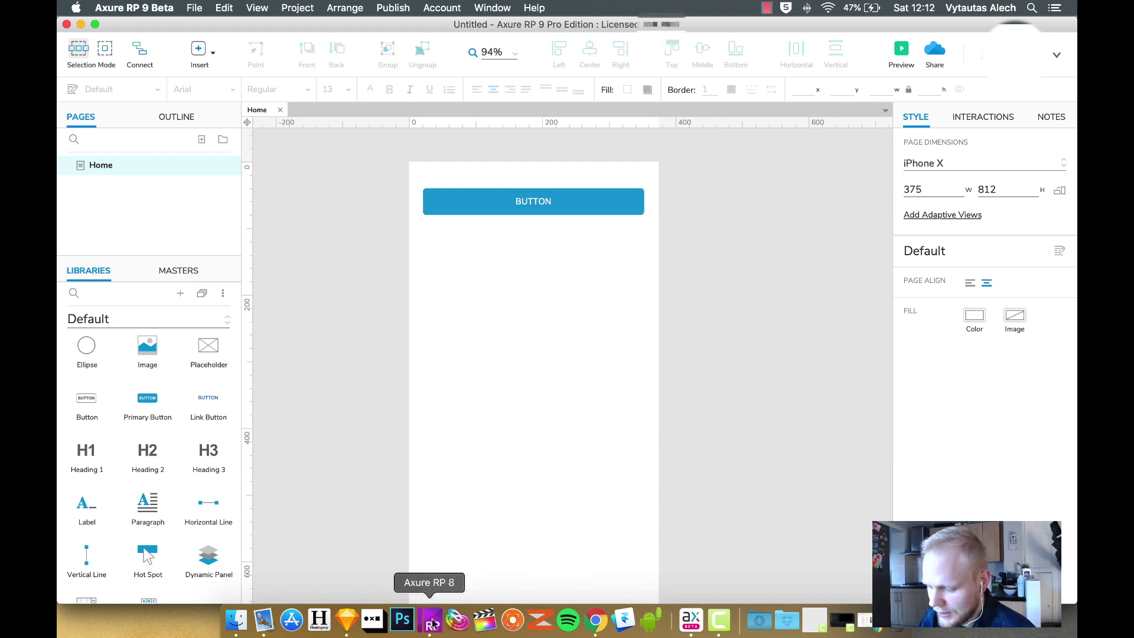
Copy Sketch's Log in button with the Axure RP plugin's Copy Selection, then return to Axure.
left_click(347, 620)
left_click(441, 360)
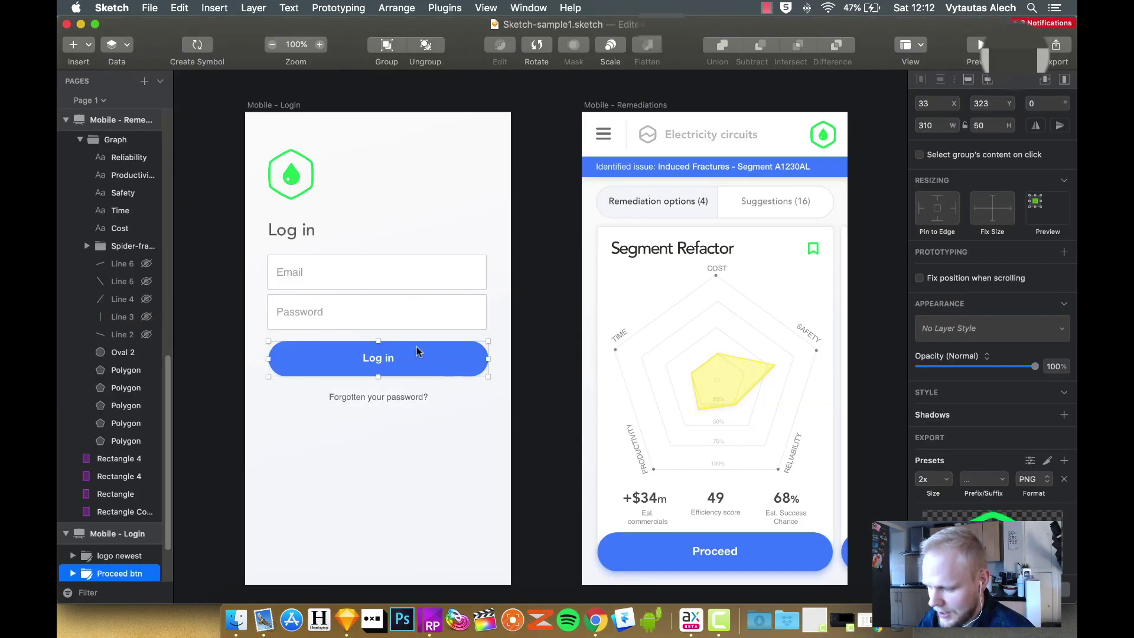
left_click(445, 8)
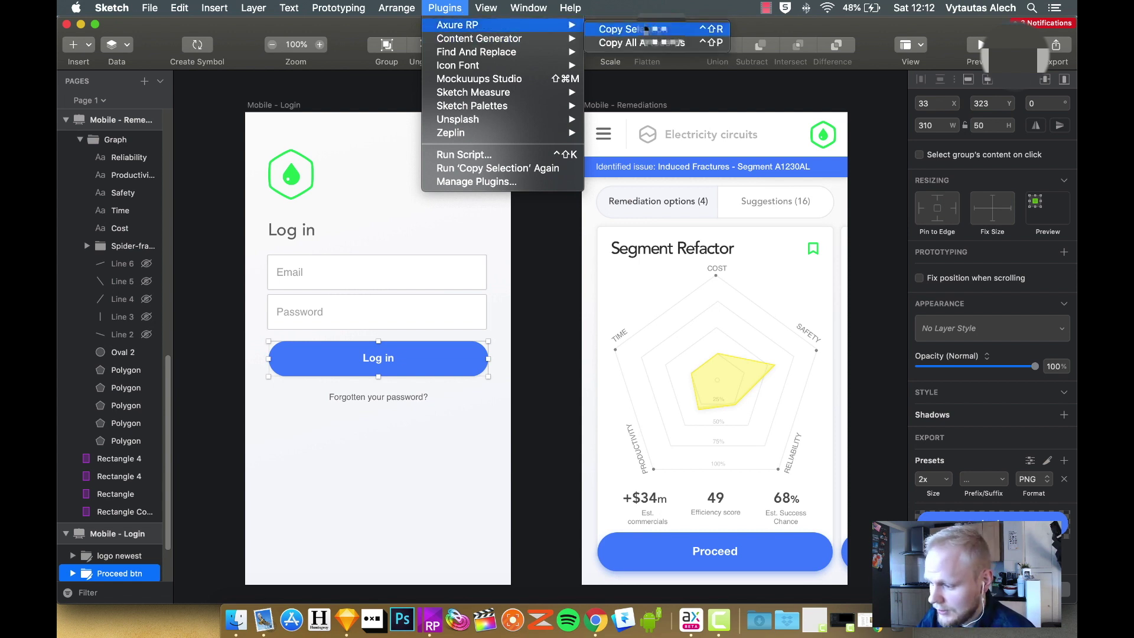
left_click(649, 29)
left_click(81, 24)
Paste the Sketch Log in button and place it beneath the primary button.
left_click(529, 493)
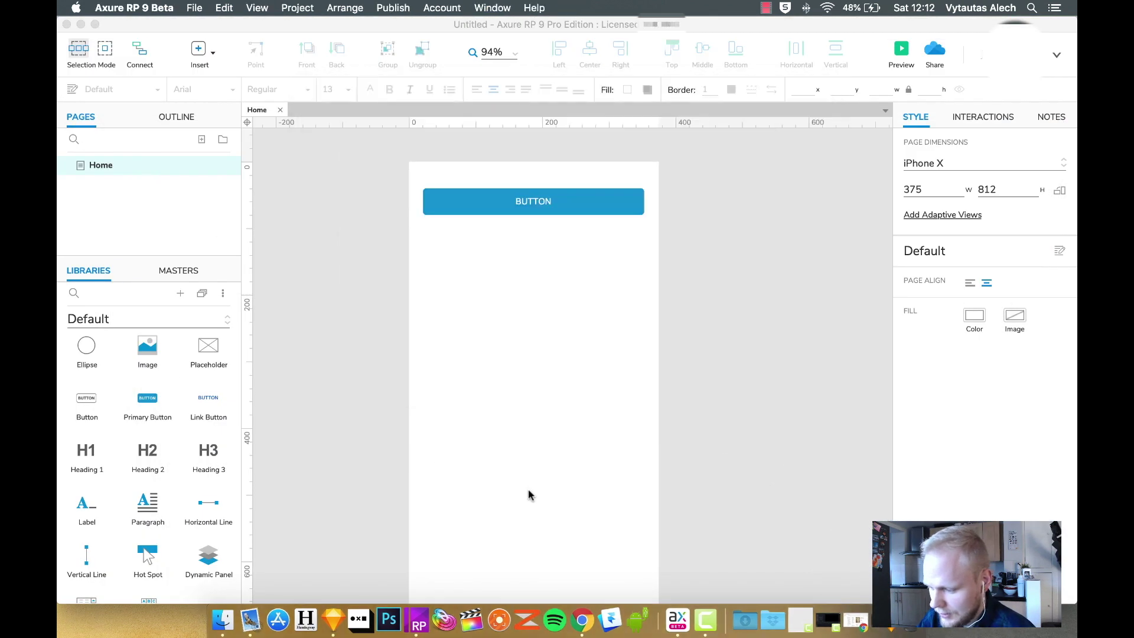
key("super+v")
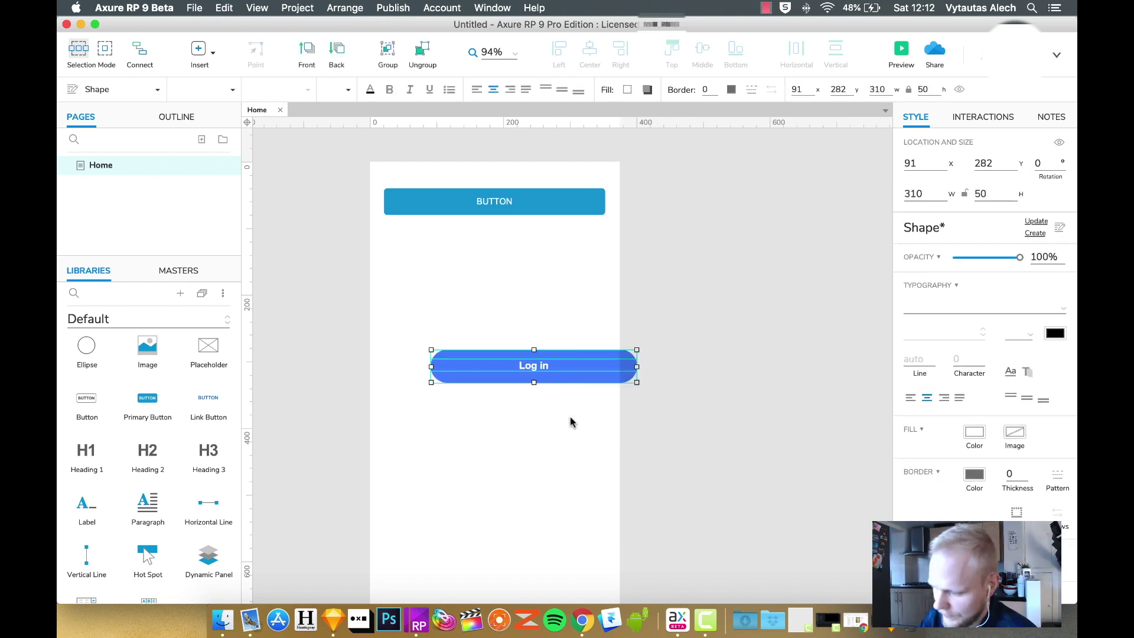
left_click_drag(576, 365, 539, 254)
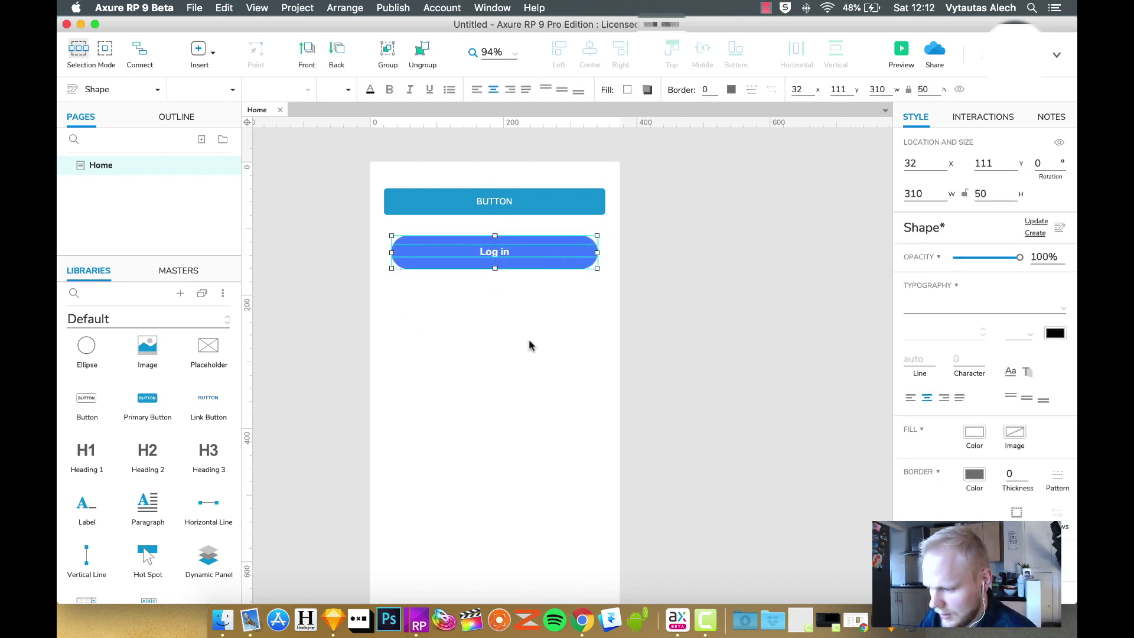
left_click(511, 281)
Relabel the square primary button 'Login'.
double_click(501, 203)
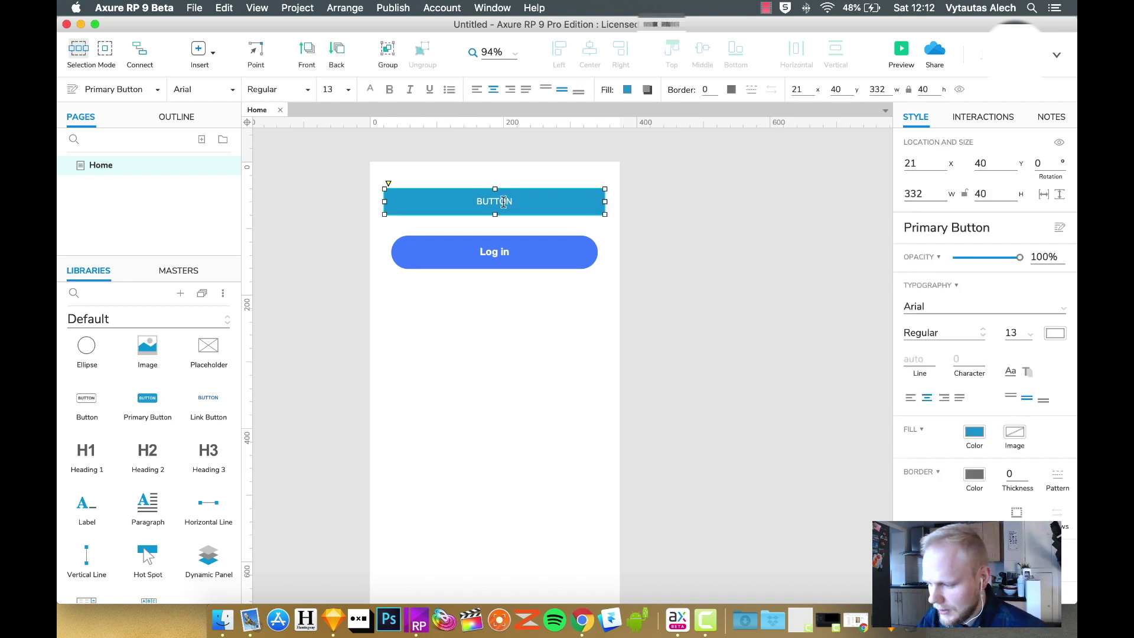
type("Login")
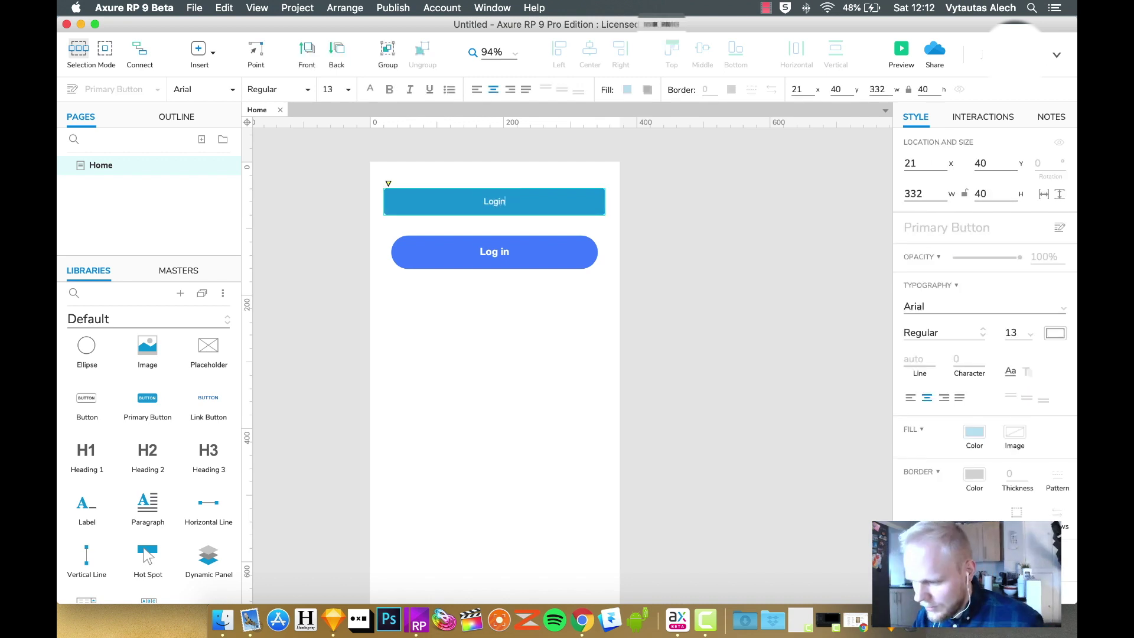
left_click(520, 330)
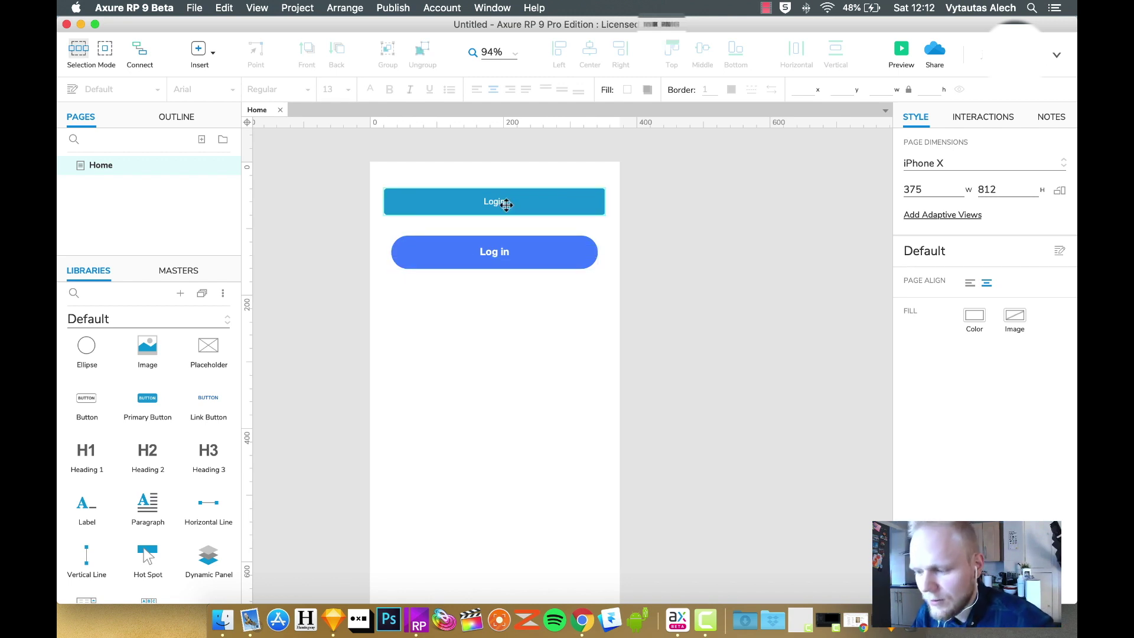
left_click(558, 200)
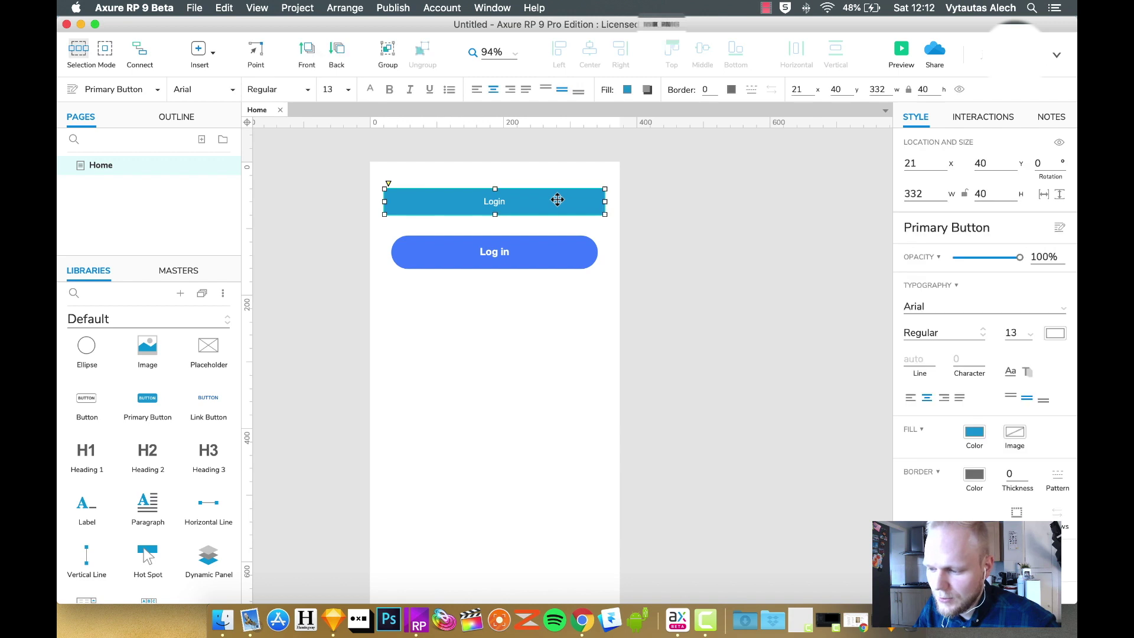
Convert the pasted Log in shape into a dynamic panel.
left_click(535, 247)
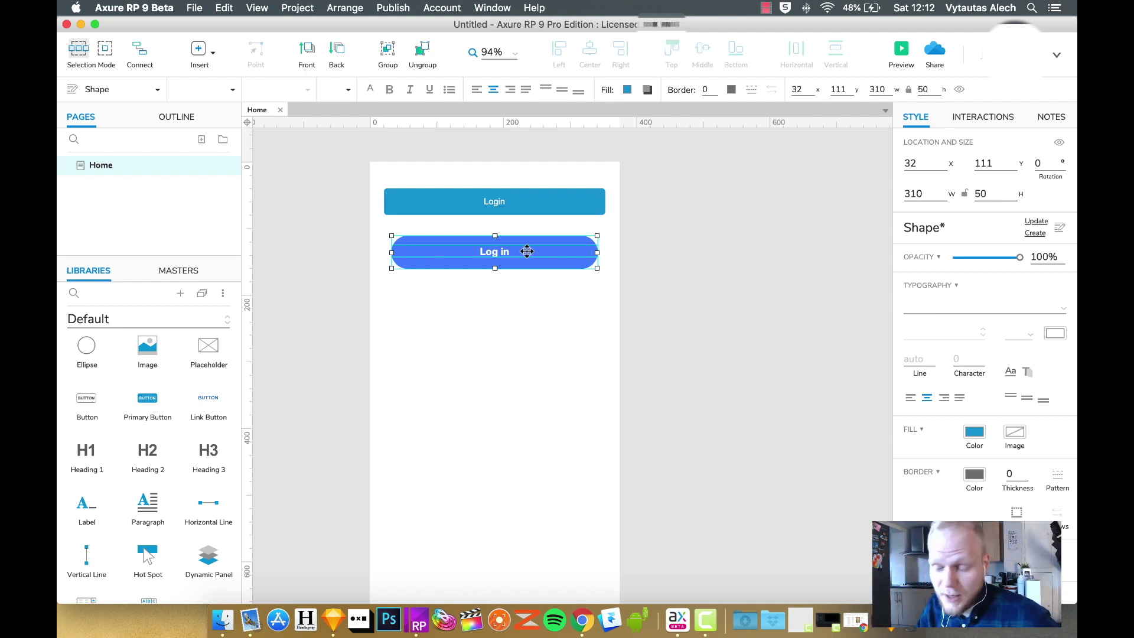
right_click(527, 252)
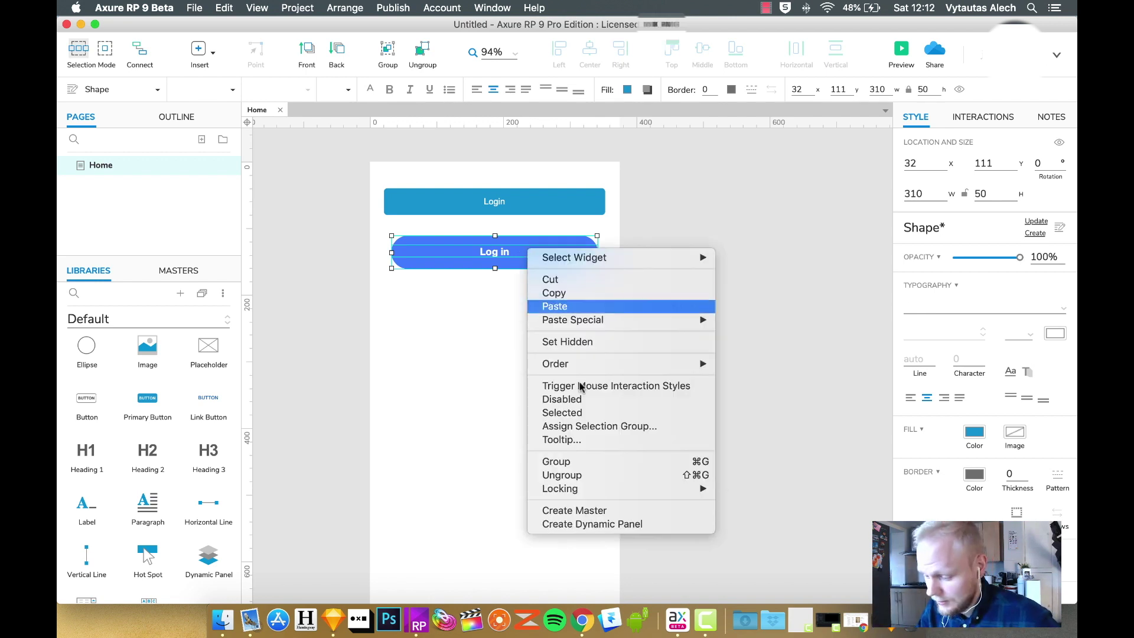
left_click(591, 525)
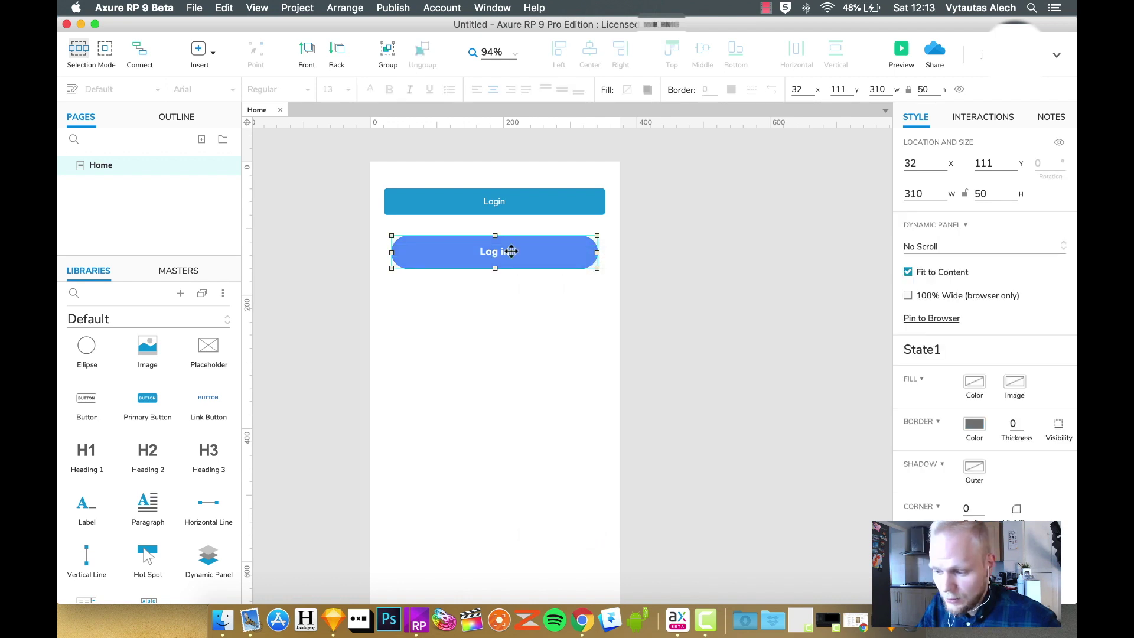
double_click(511, 251)
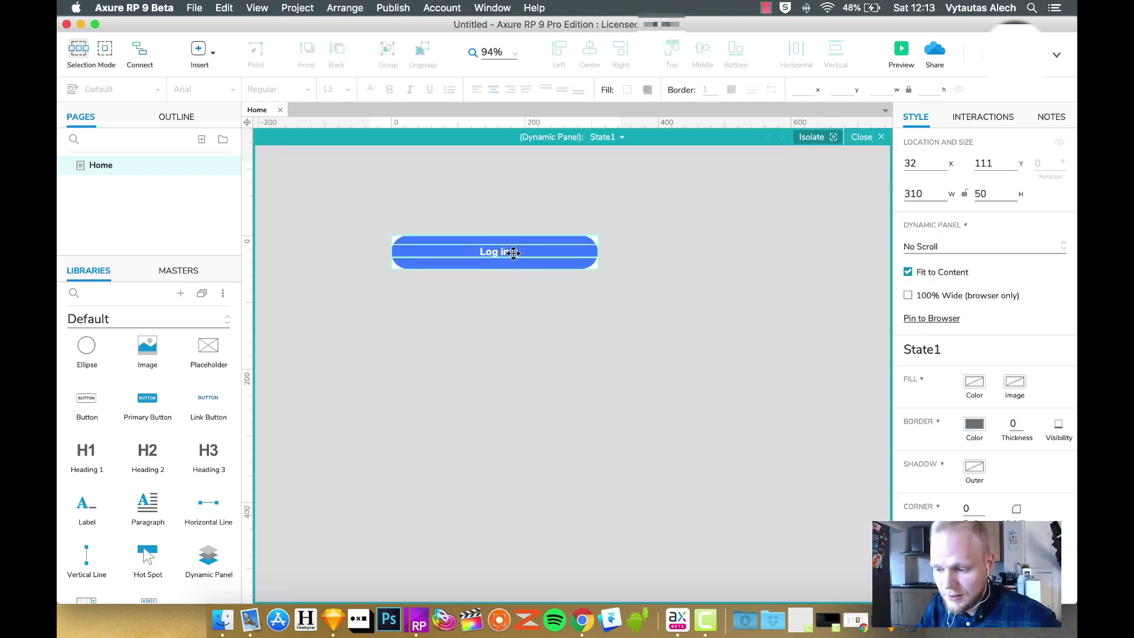
left_click(536, 206)
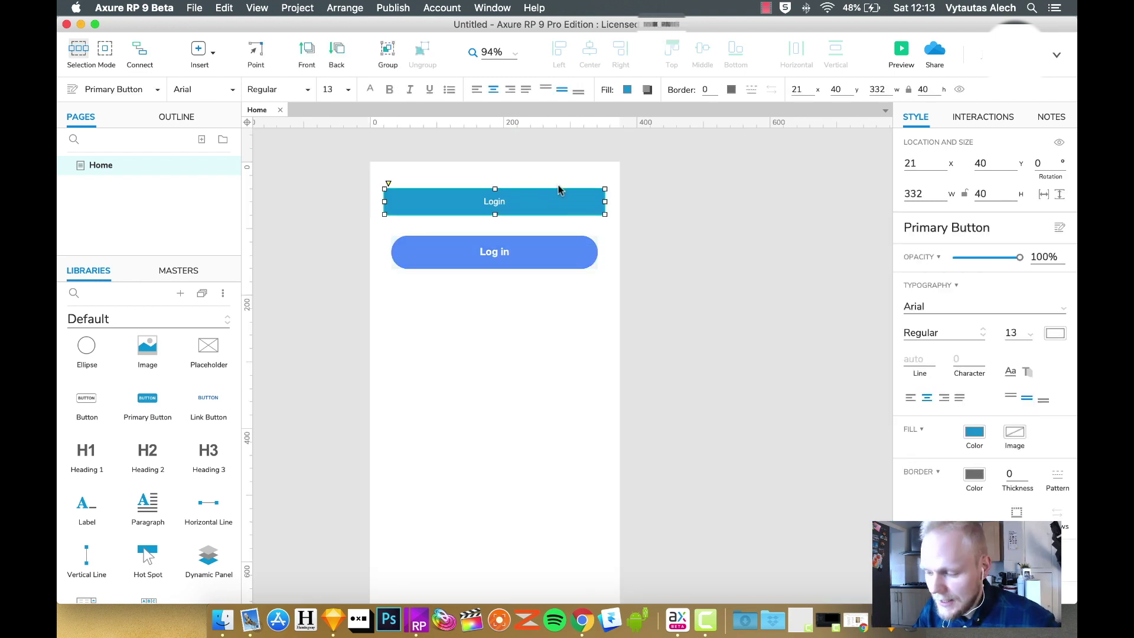
mouse_move(977, 324)
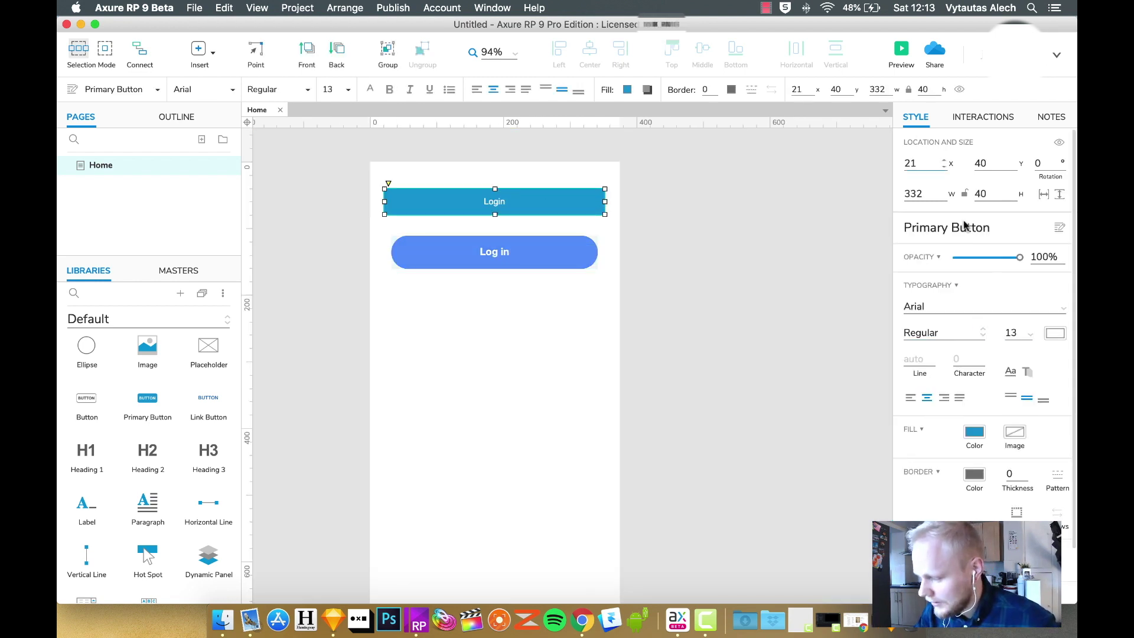
Make the top button's label bold at font size 15.
left_click(1020, 332)
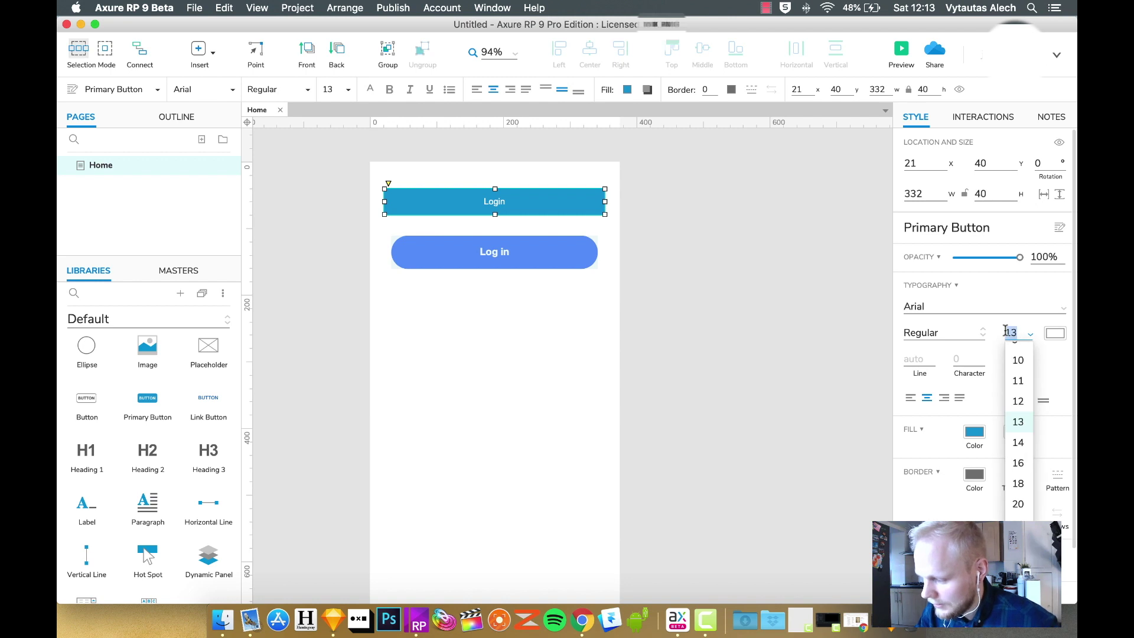
type("14")
key("Return")
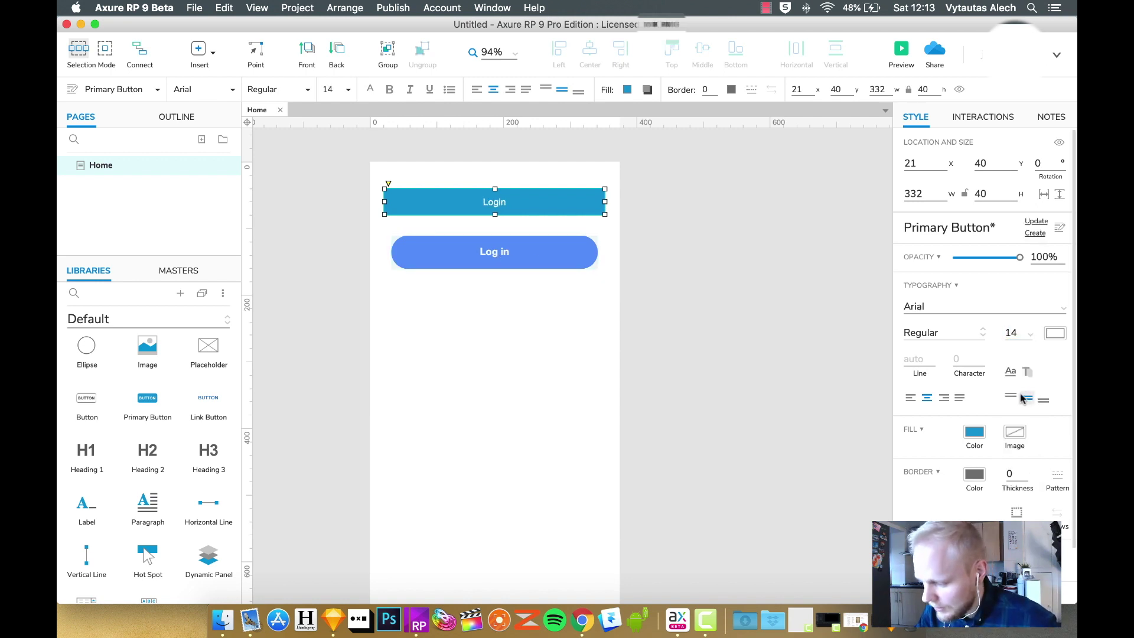
double_click(504, 205)
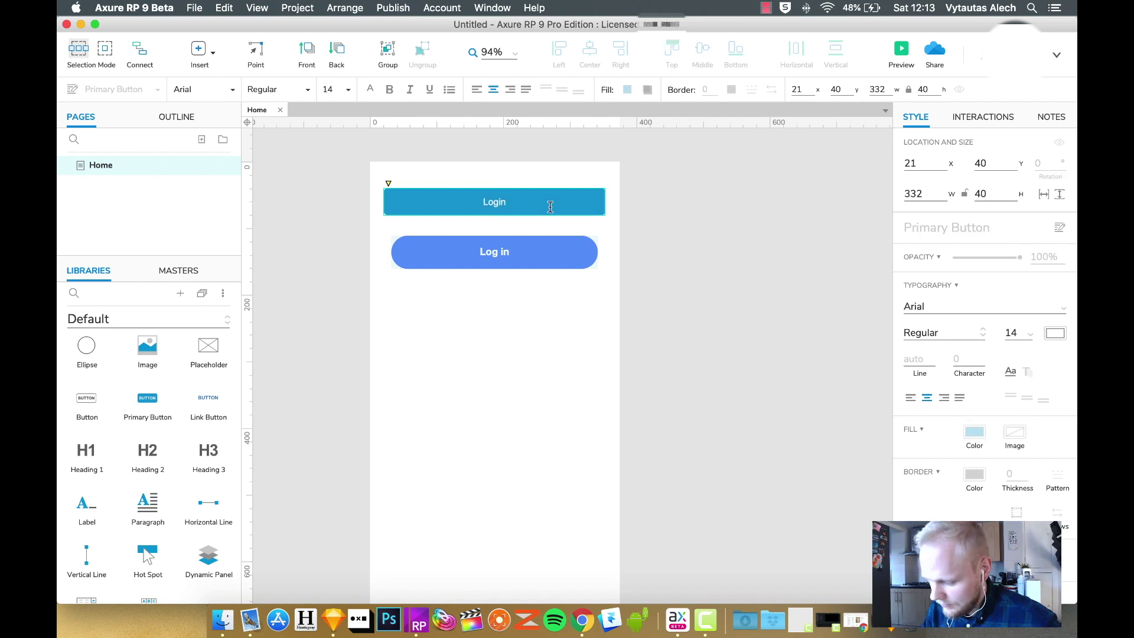
key("super+b")
key("Escape")
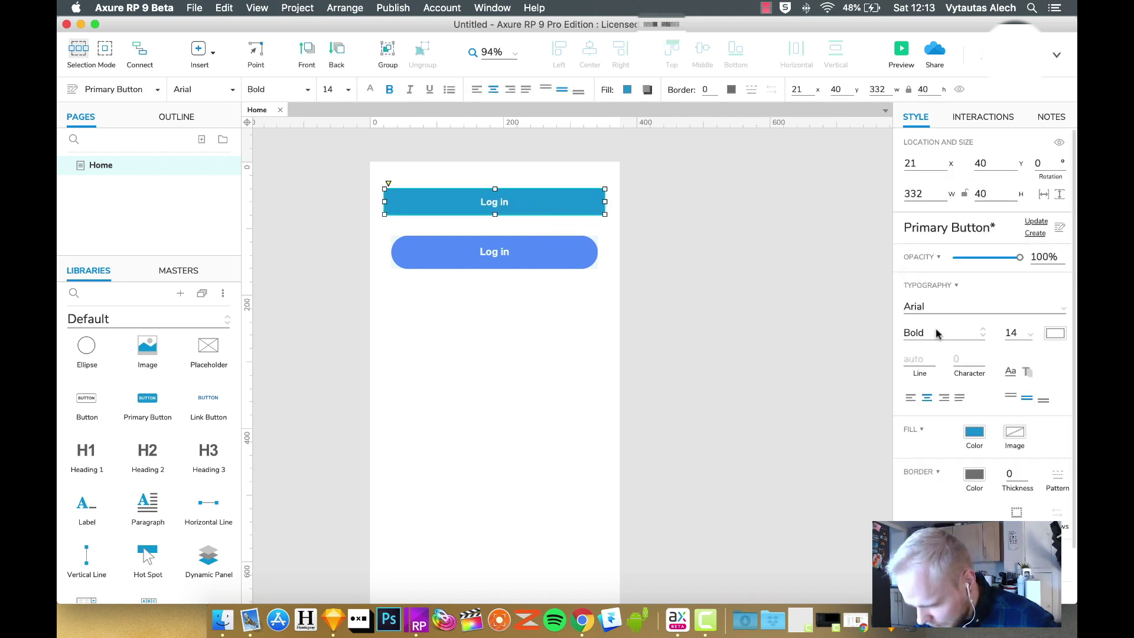
left_click(1012, 333)
type("1")
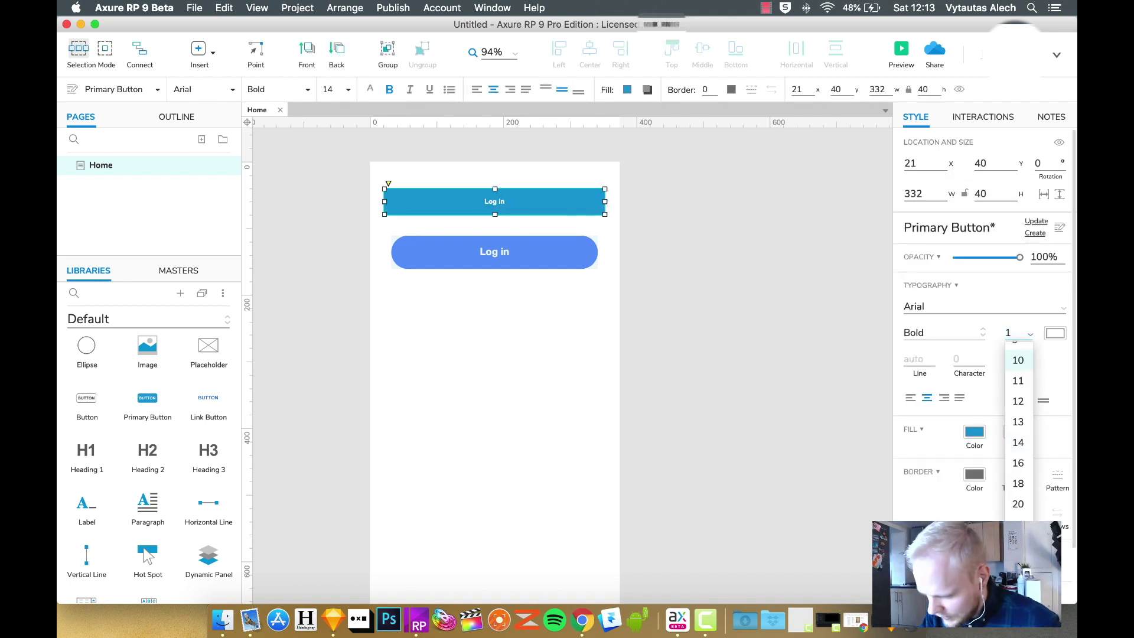
type("5")
key("Return")
Resize the top button to 310×50 to match the rounded Log in panel.
left_click_drag(606, 202, 597, 202)
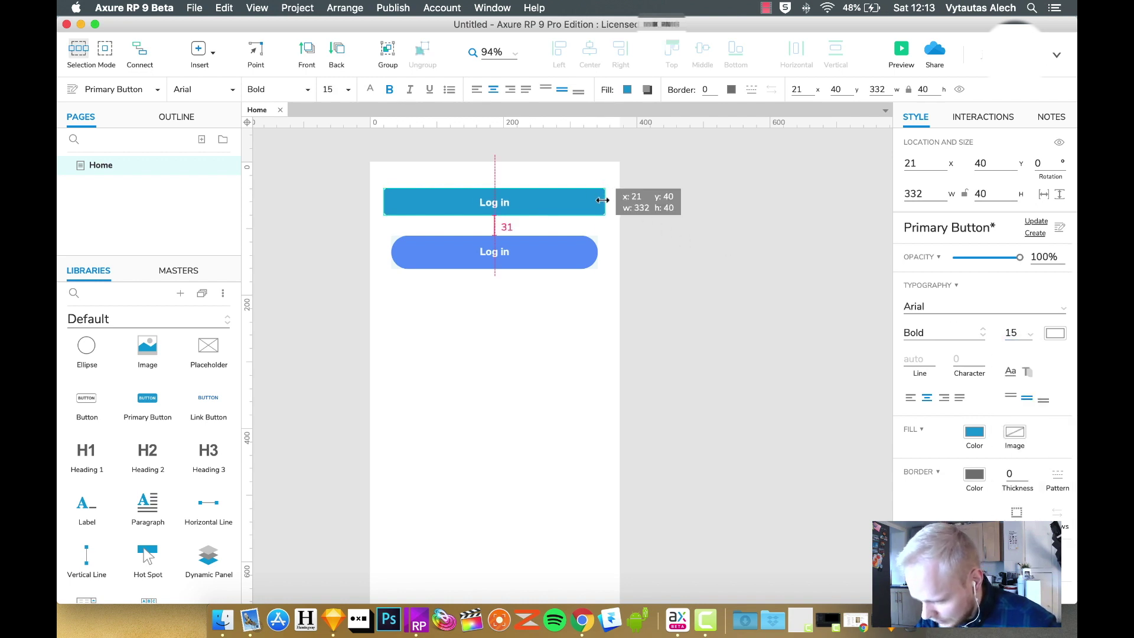
left_click_drag(384, 202, 389, 201)
left_click(507, 251)
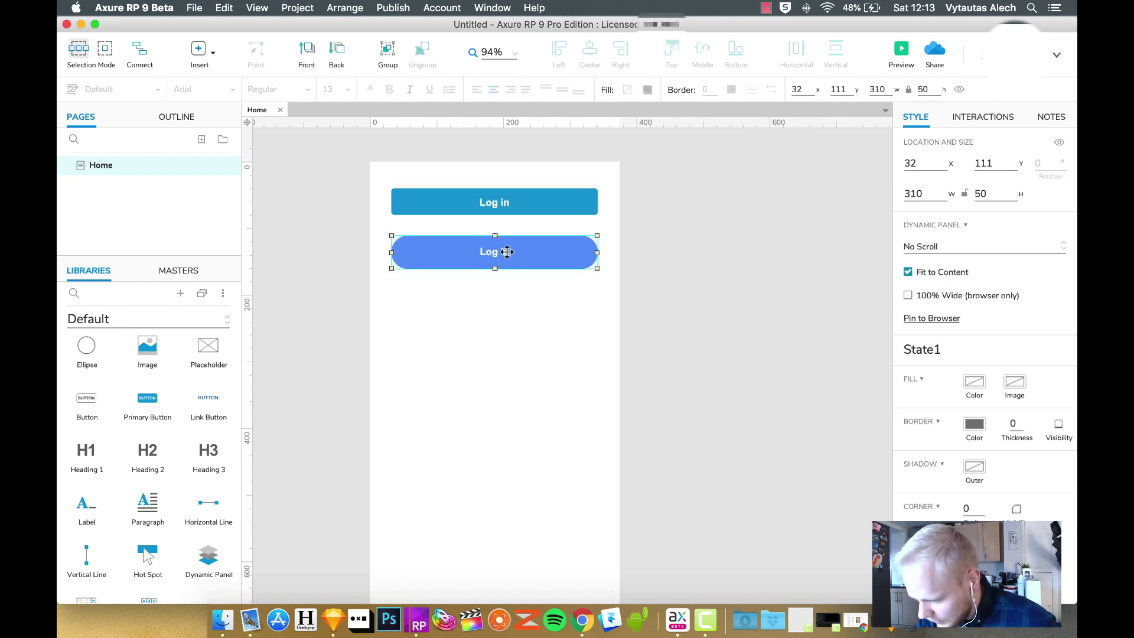
left_click(504, 203)
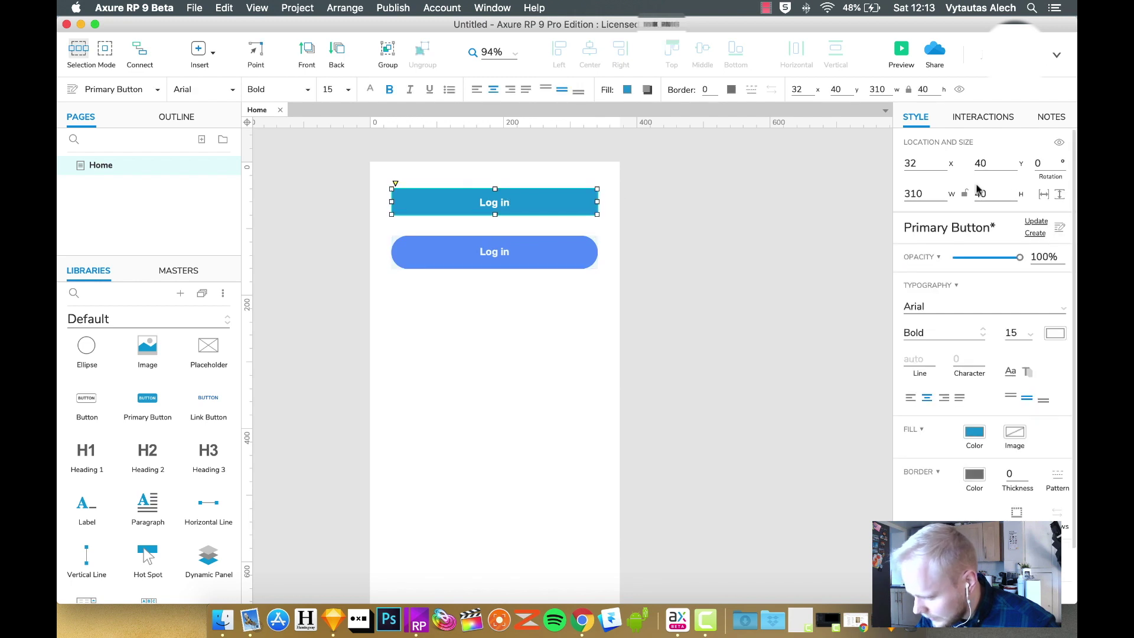
left_click_drag(991, 193, 966, 193)
type("50")
key("Return")
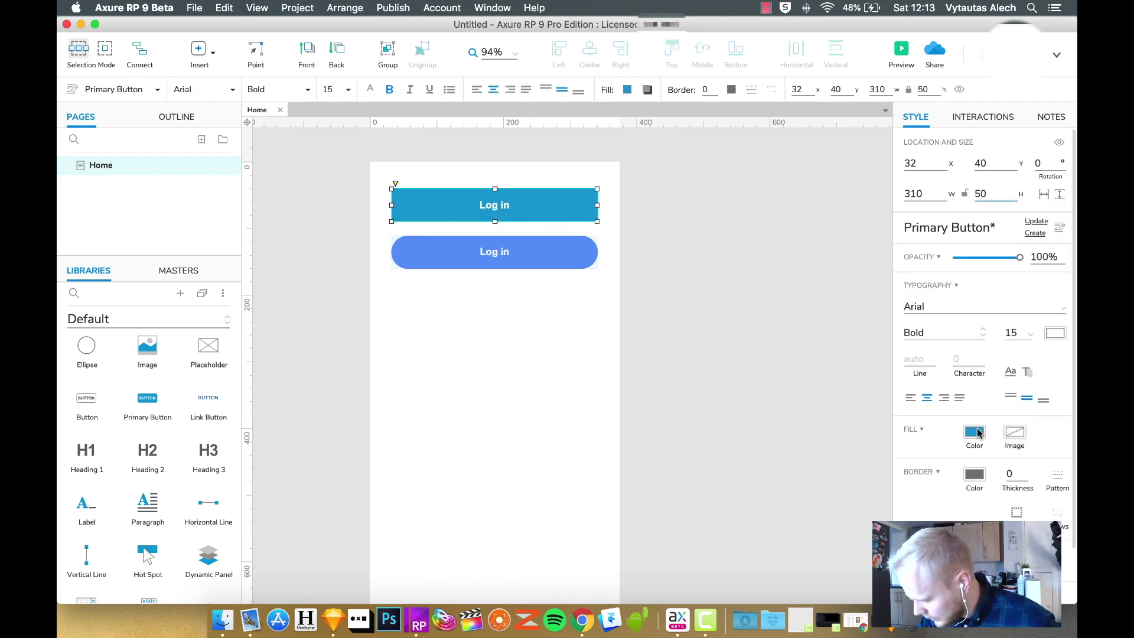
Fill the top button with the second button's blue using the eyedropper.
left_click(975, 433)
left_click(1060, 341)
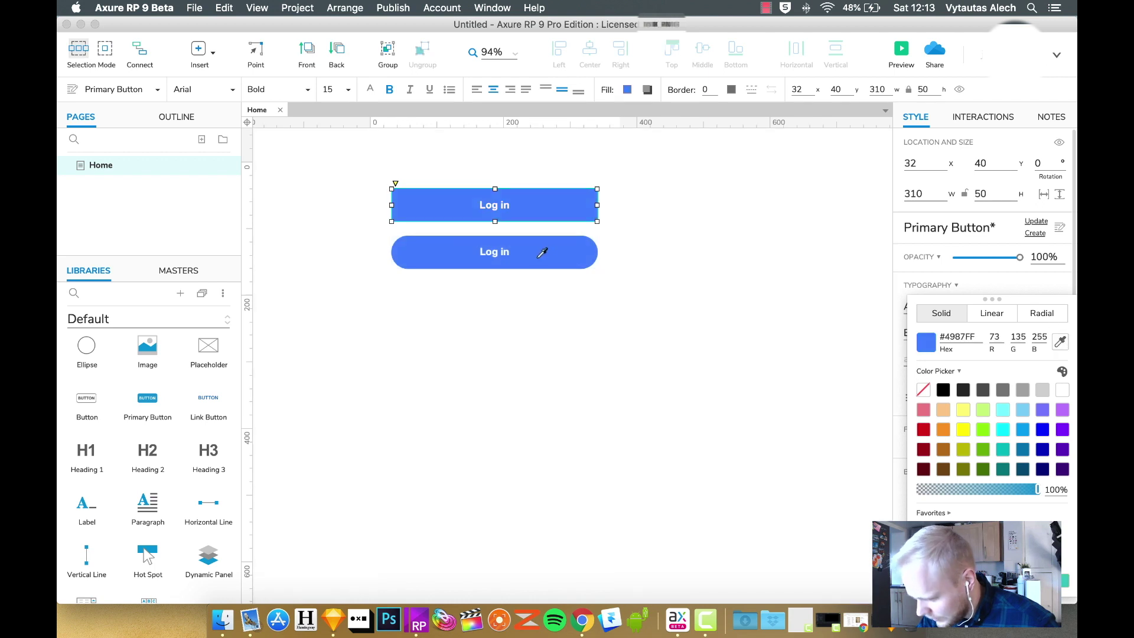
left_click(544, 250)
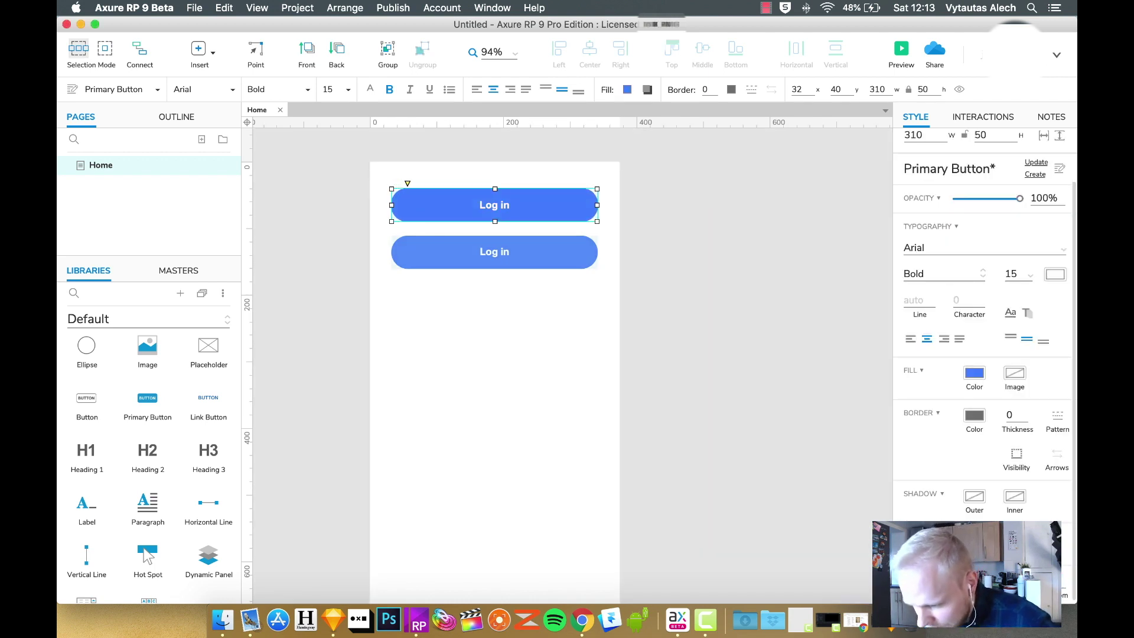
left_click(498, 287)
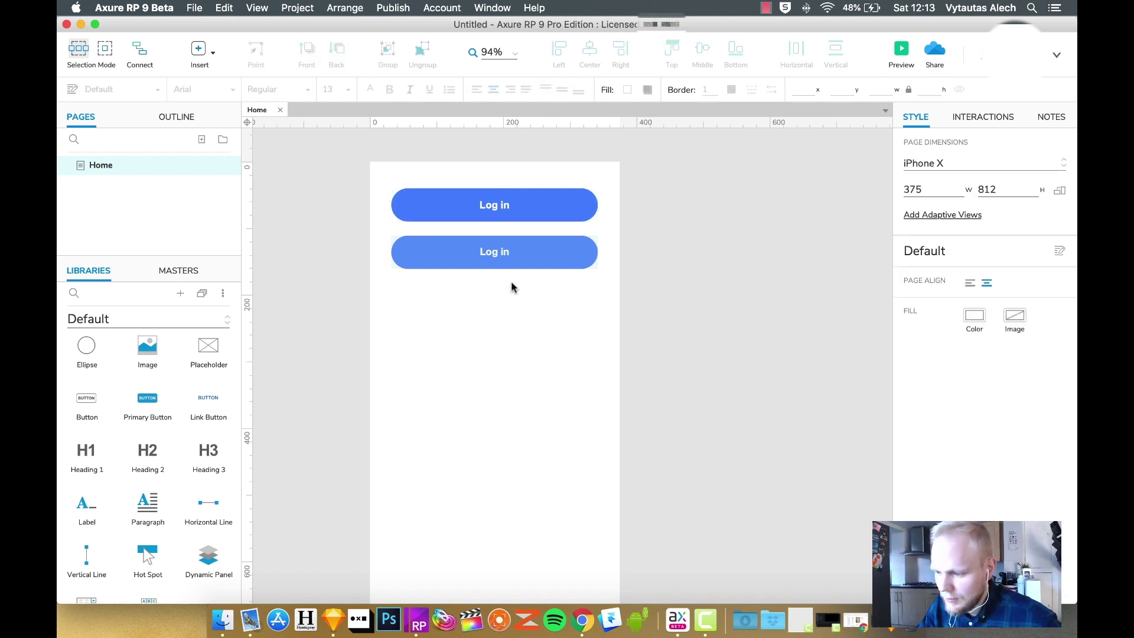
left_click(901, 53)
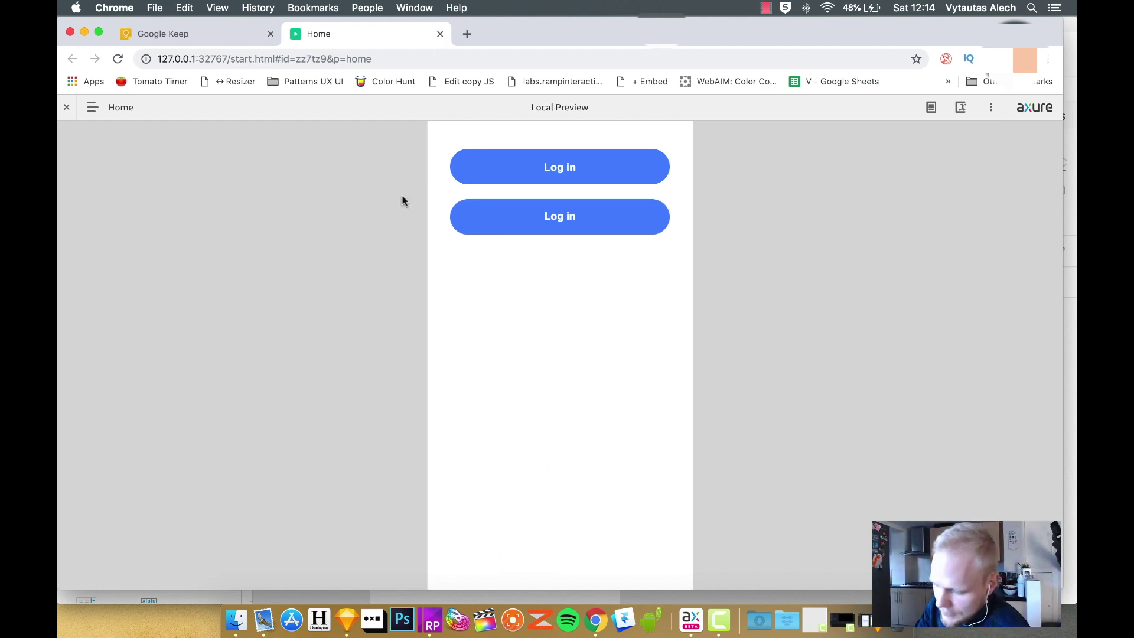
left_click(82, 32)
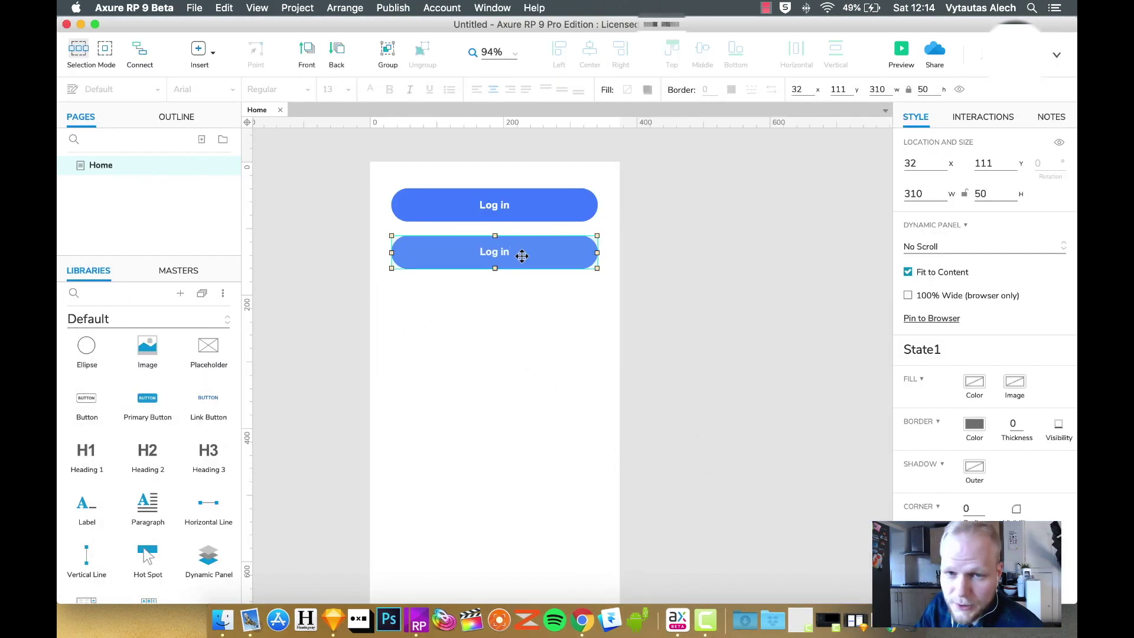
Duplicate the panel's State1 into a new state named hover.
double_click(522, 256)
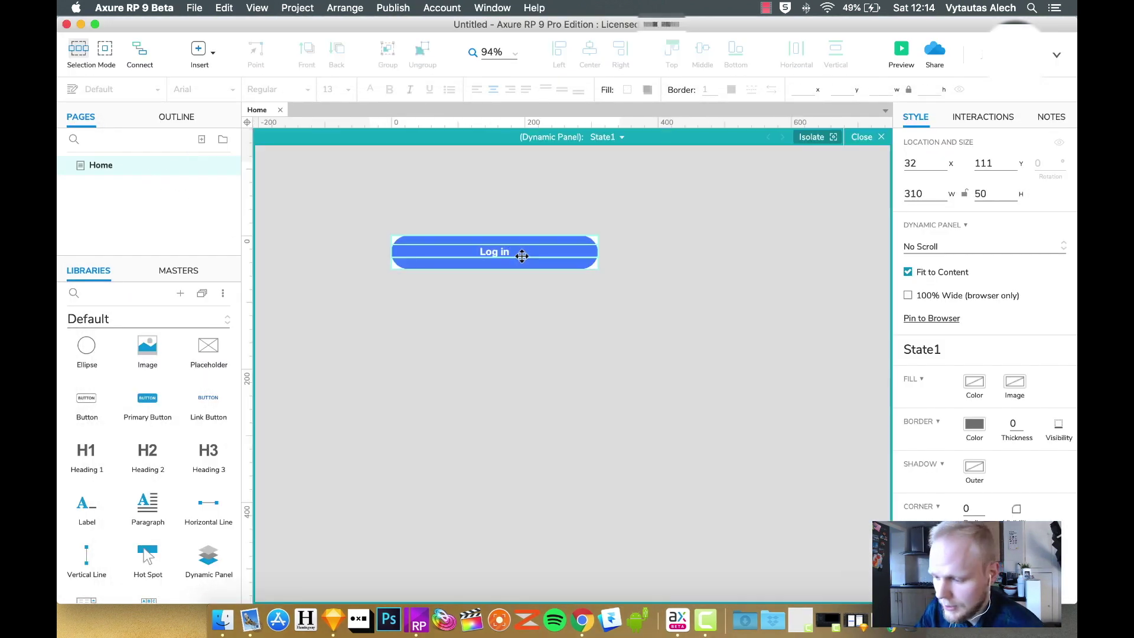
left_click(618, 139)
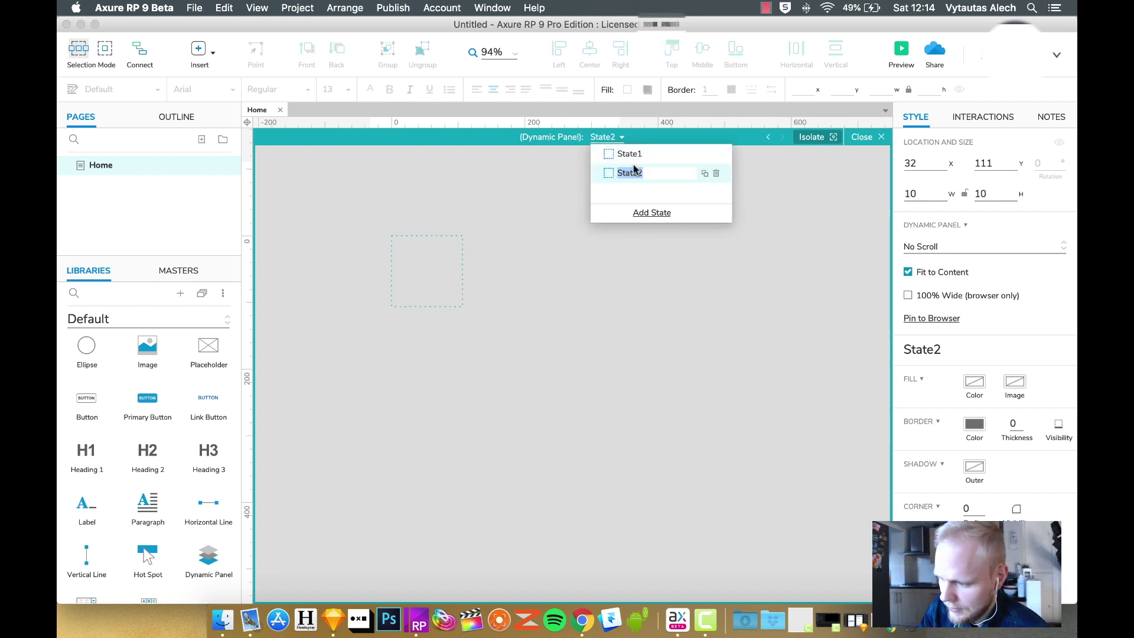
type("hover")
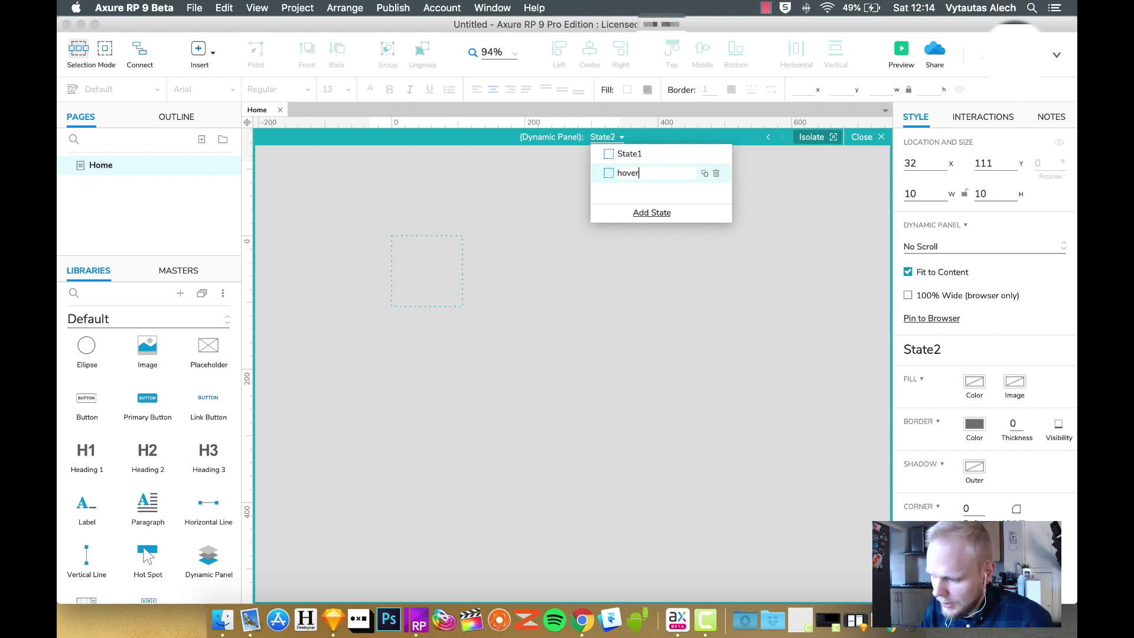
key("Return")
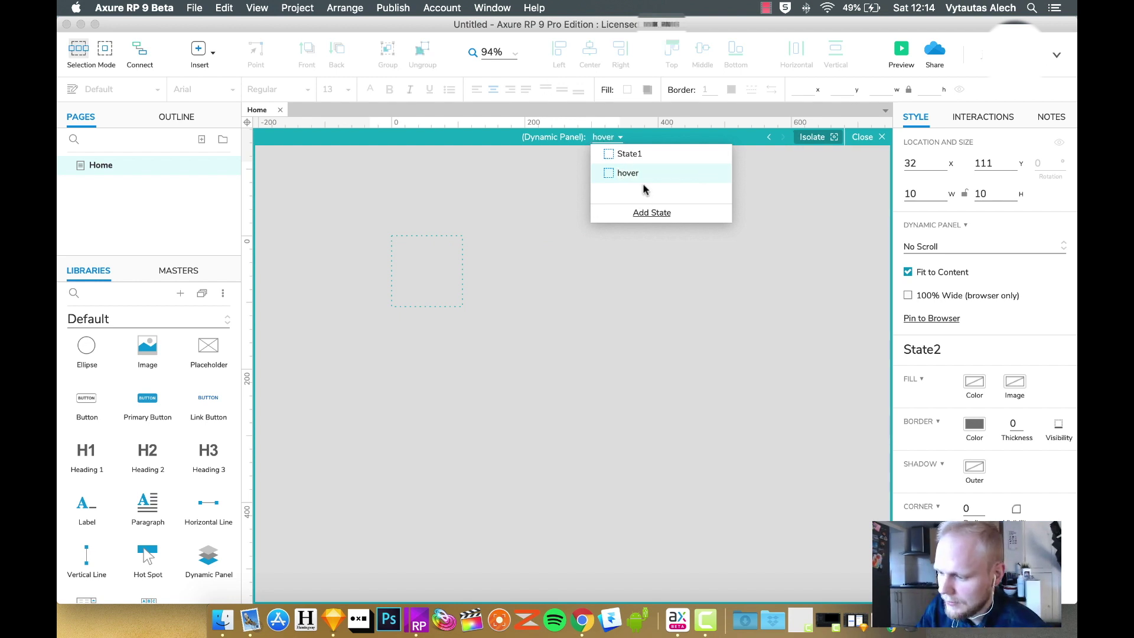
mouse_move(706, 155)
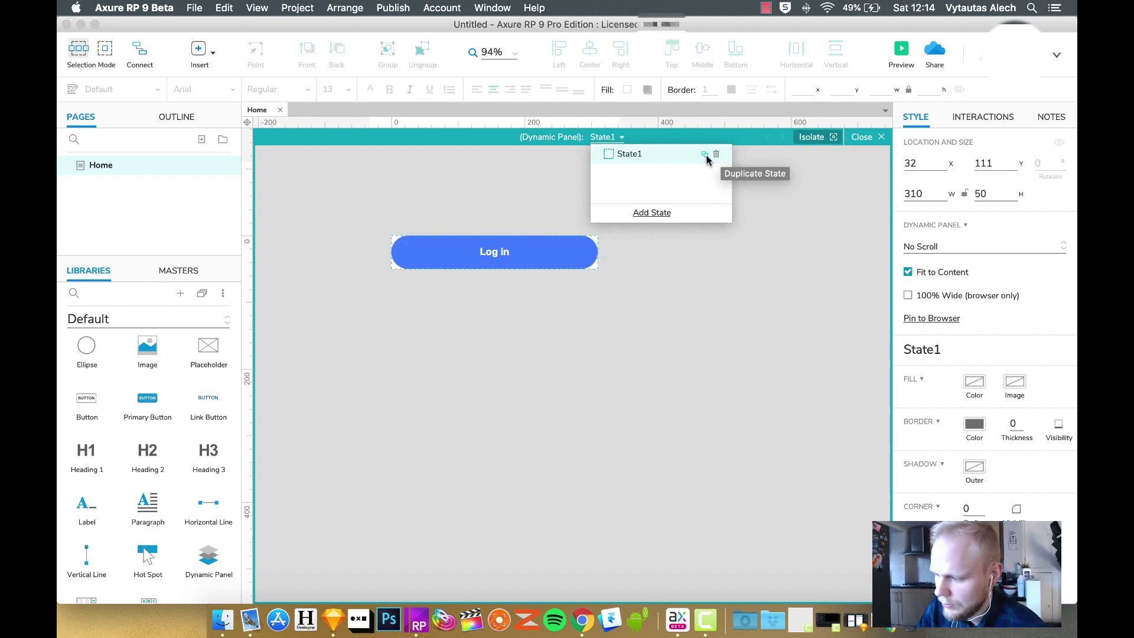
left_click(707, 154)
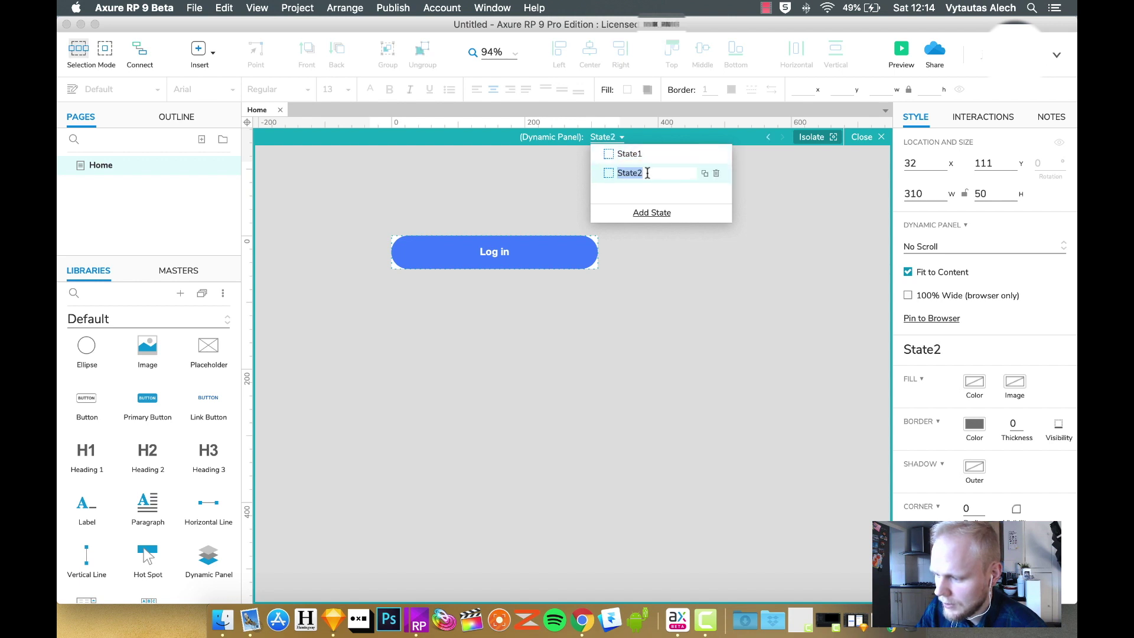
type("hover")
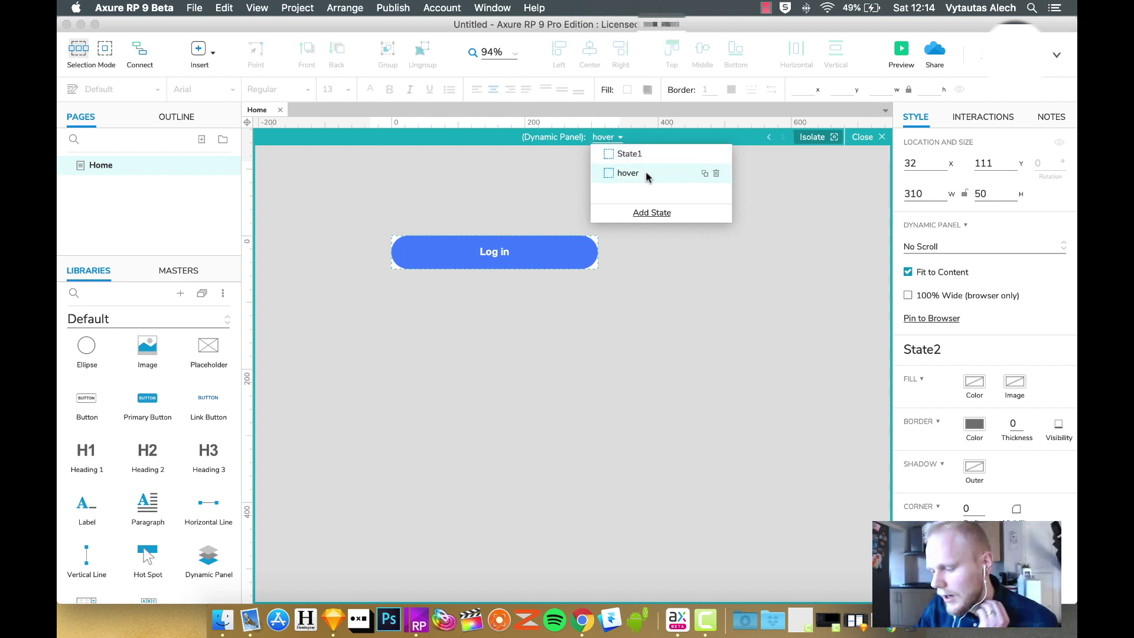
left_click(554, 256)
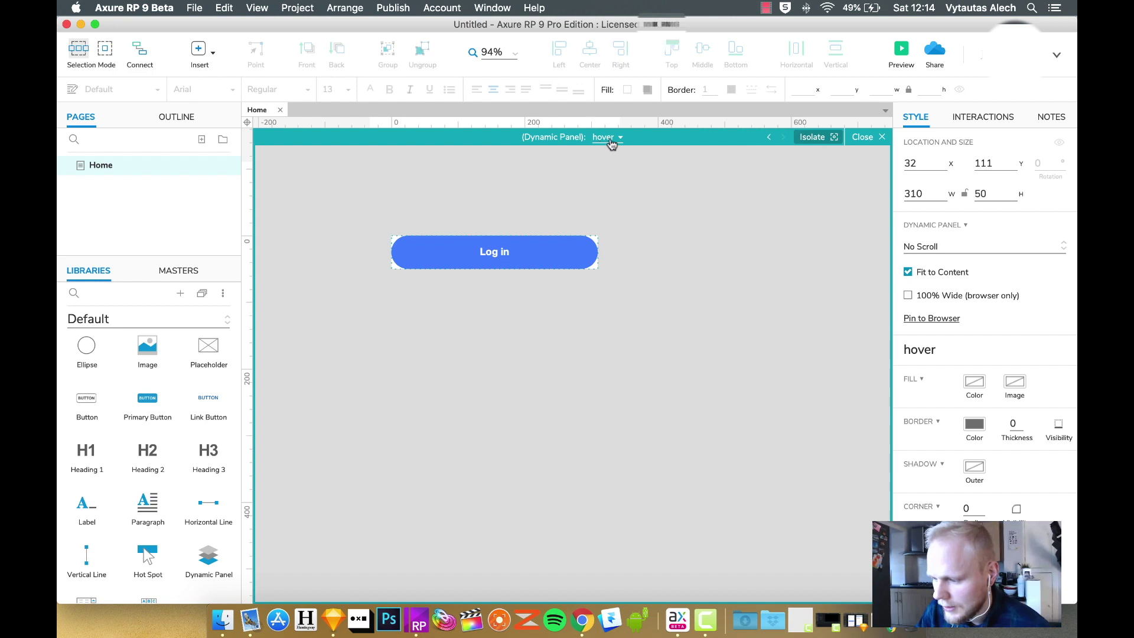
Fill the Log in shape in the hover state green.
left_click(568, 244)
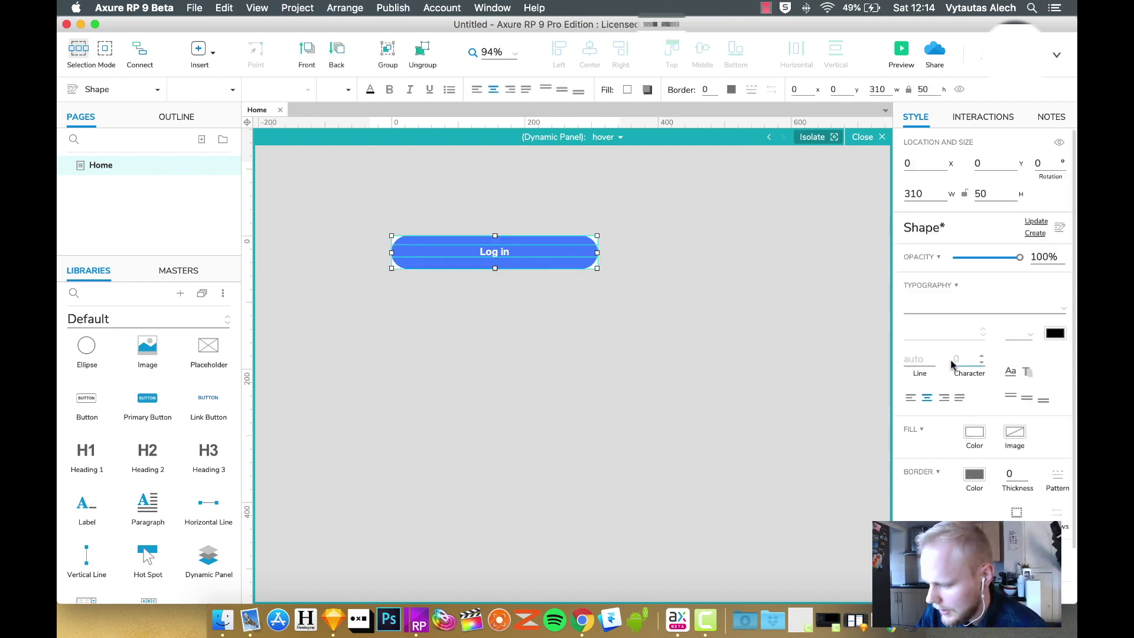
left_click(572, 266)
left_click(975, 433)
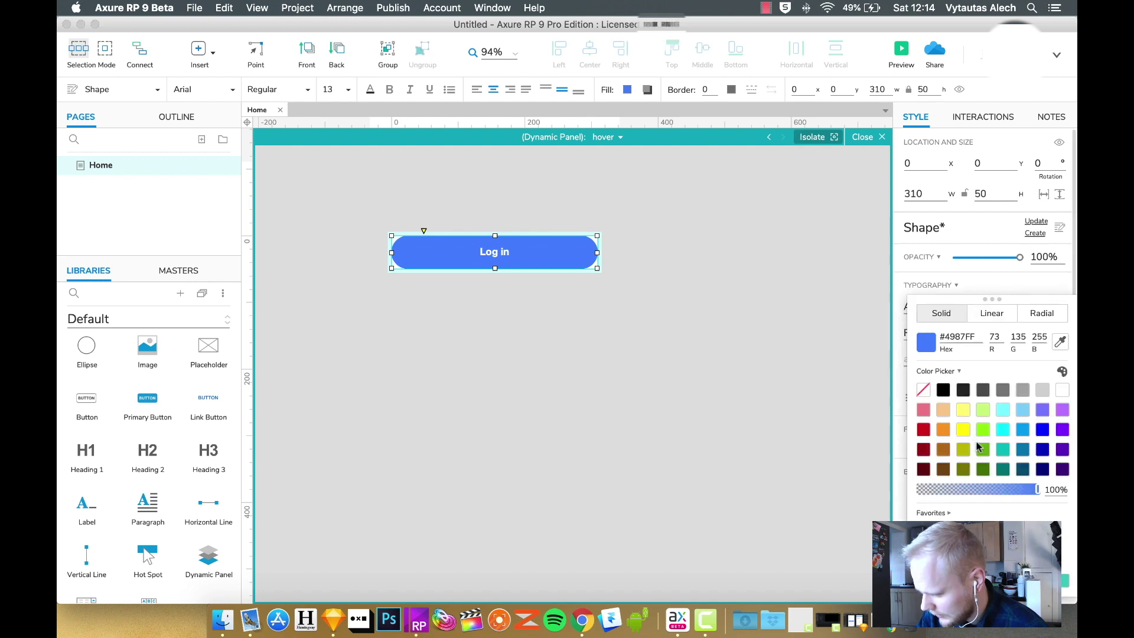
left_click(984, 450)
left_click(751, 299)
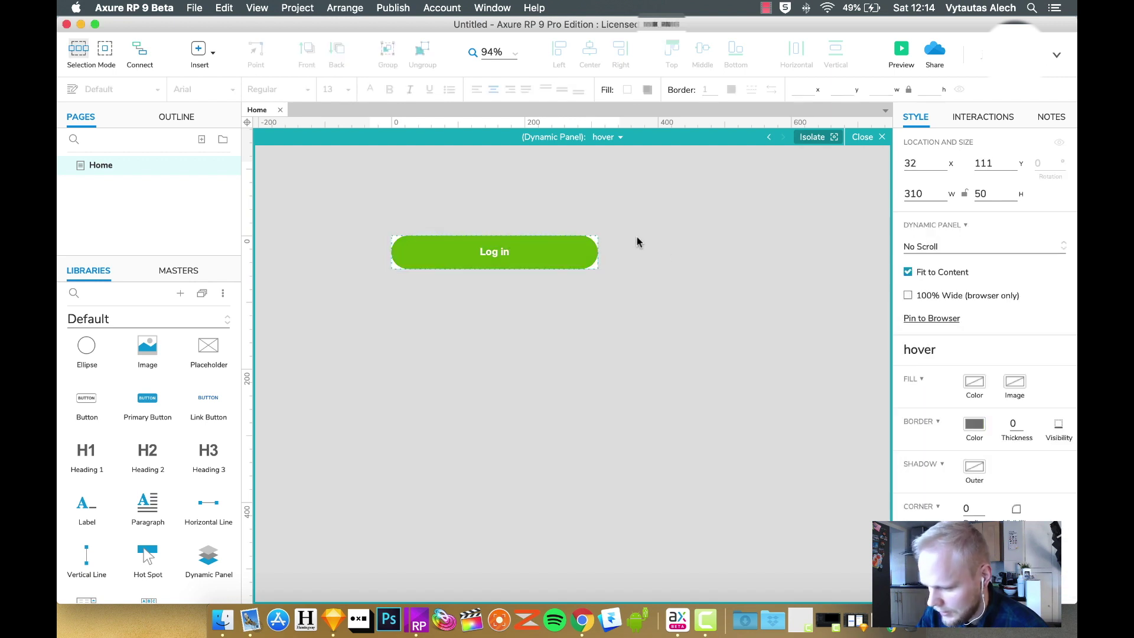
Add an OnMouseEnter interaction that sets this panel to its hover state.
left_click(860, 136)
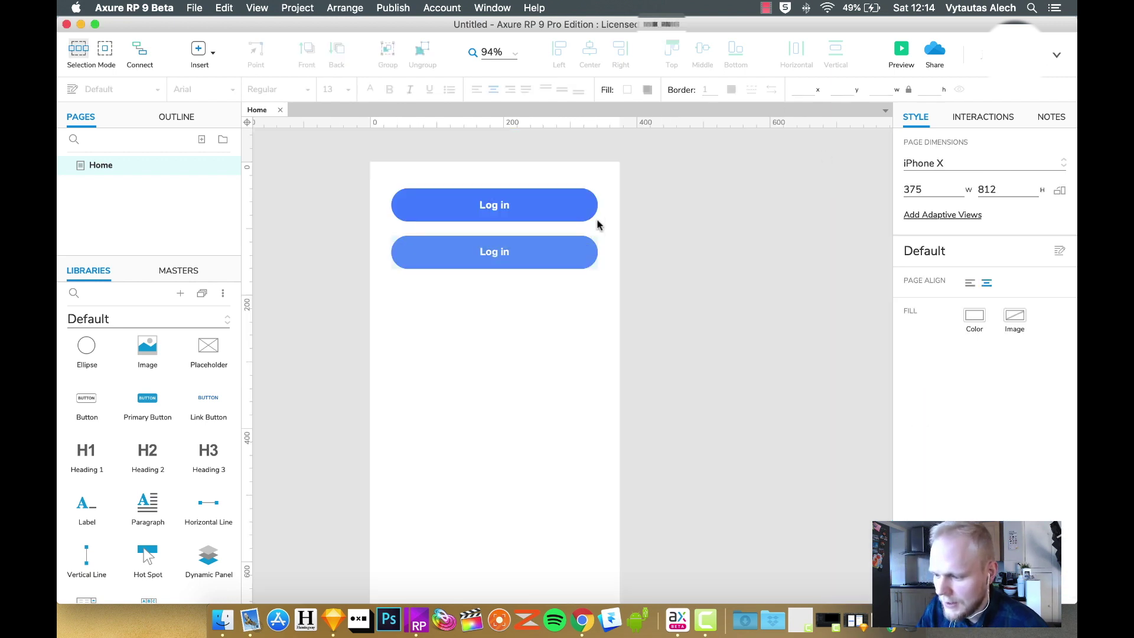
left_click(541, 251)
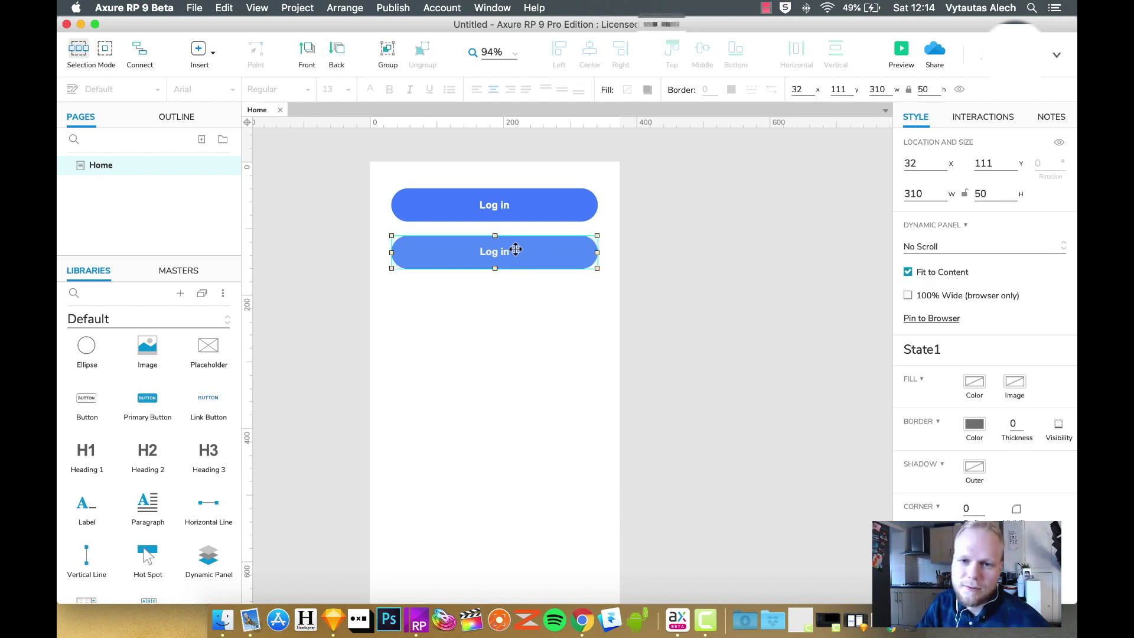
left_click(974, 125)
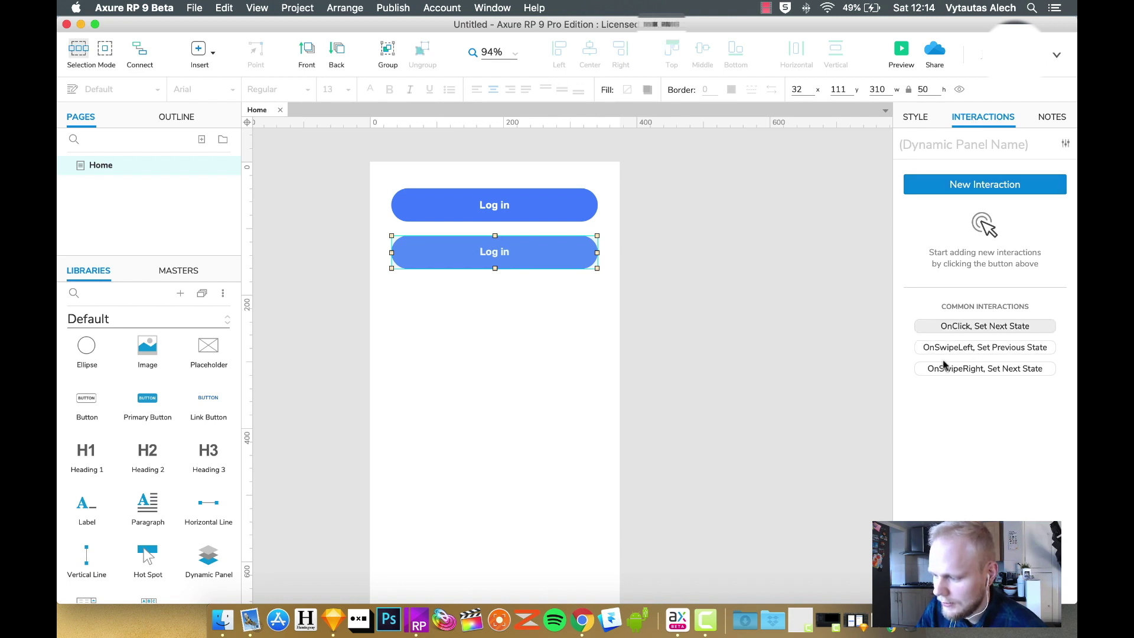
left_click(989, 184)
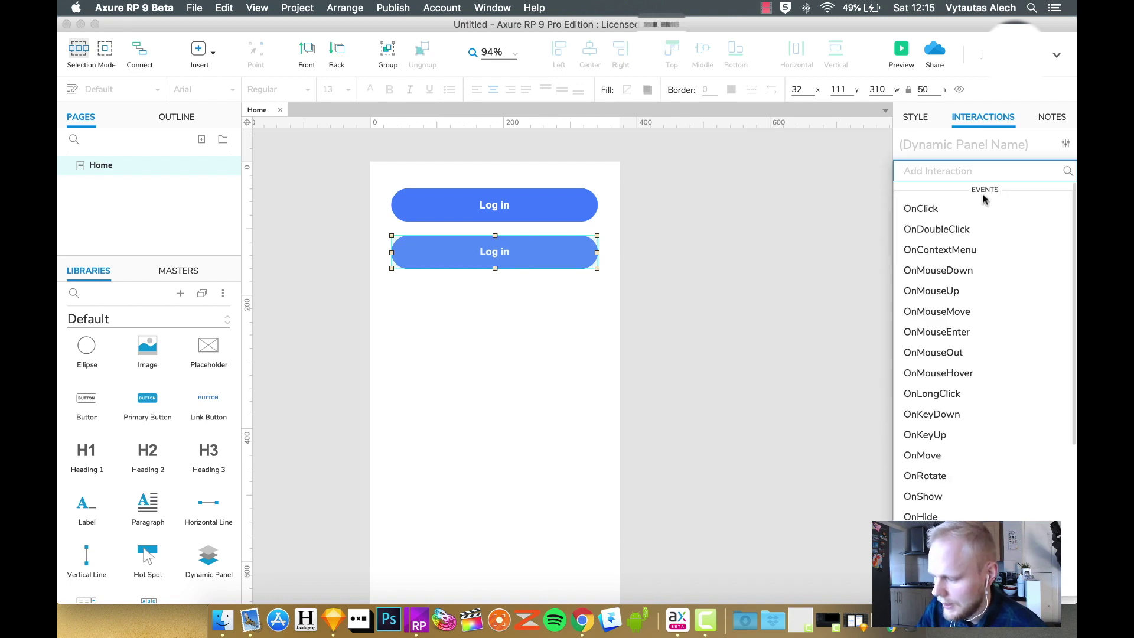
left_click(950, 332)
left_click(945, 351)
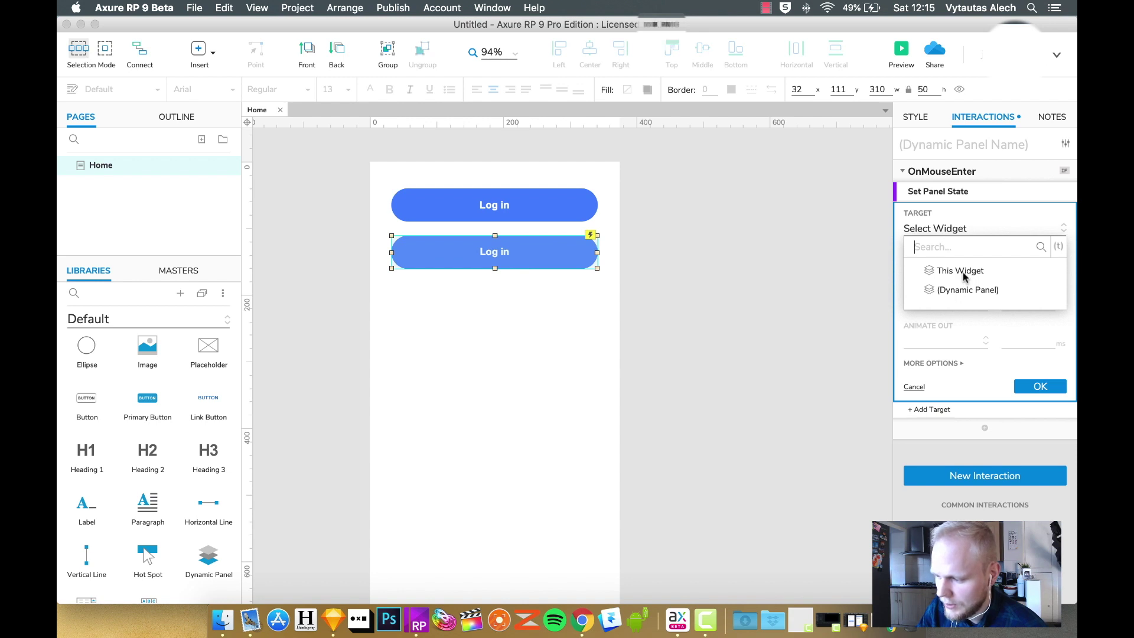
left_click(964, 271)
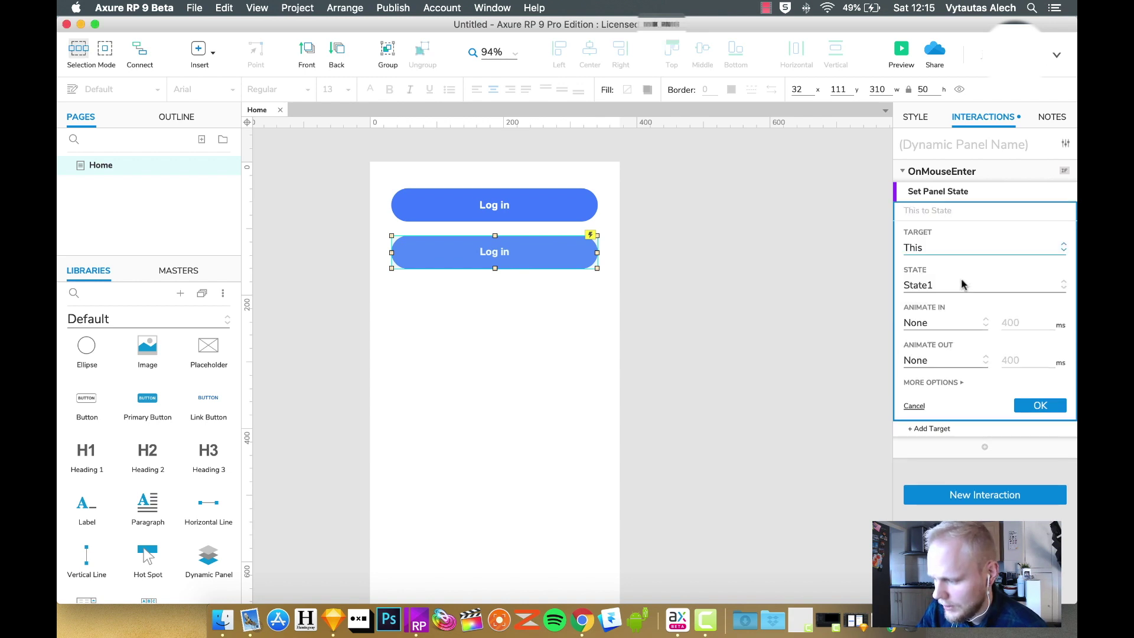
left_click(946, 326)
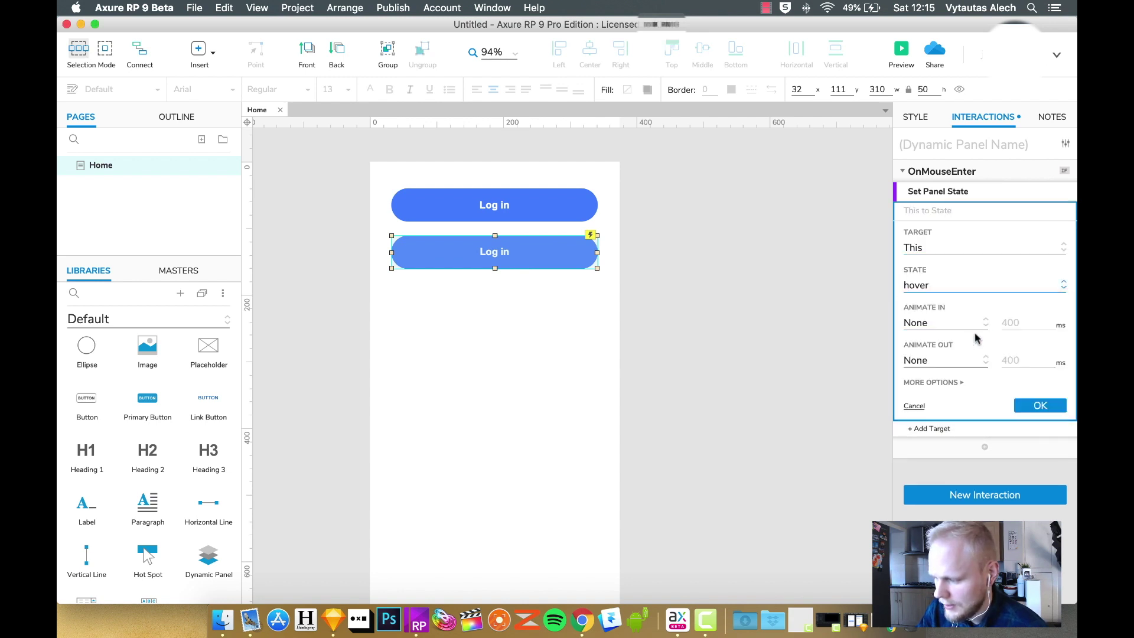
left_click(1020, 406)
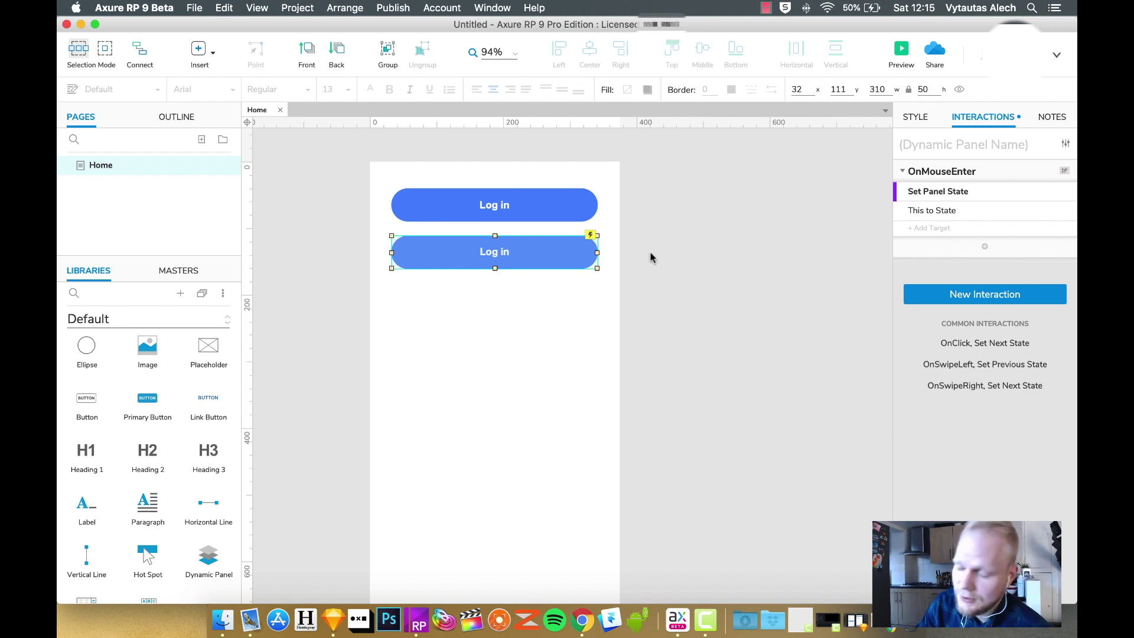
Add an OnMouseOut Set Panel State action and delete the duplicate OnMouseEnter action.
left_click(985, 247)
key("Escape")
left_click(992, 299)
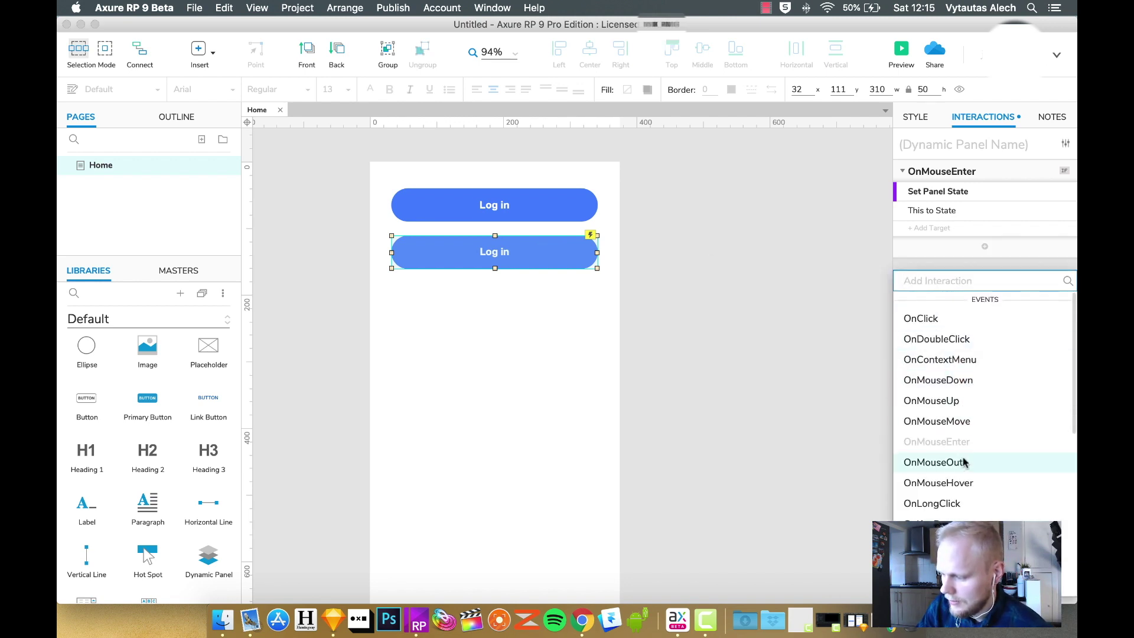
left_click(950, 462)
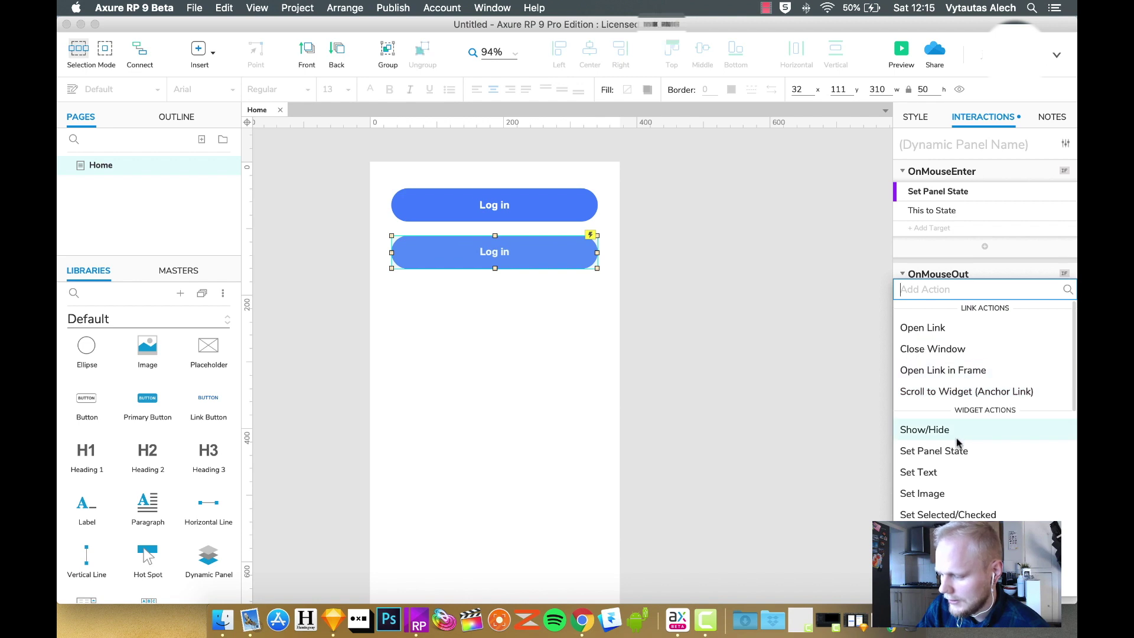
left_click(955, 451)
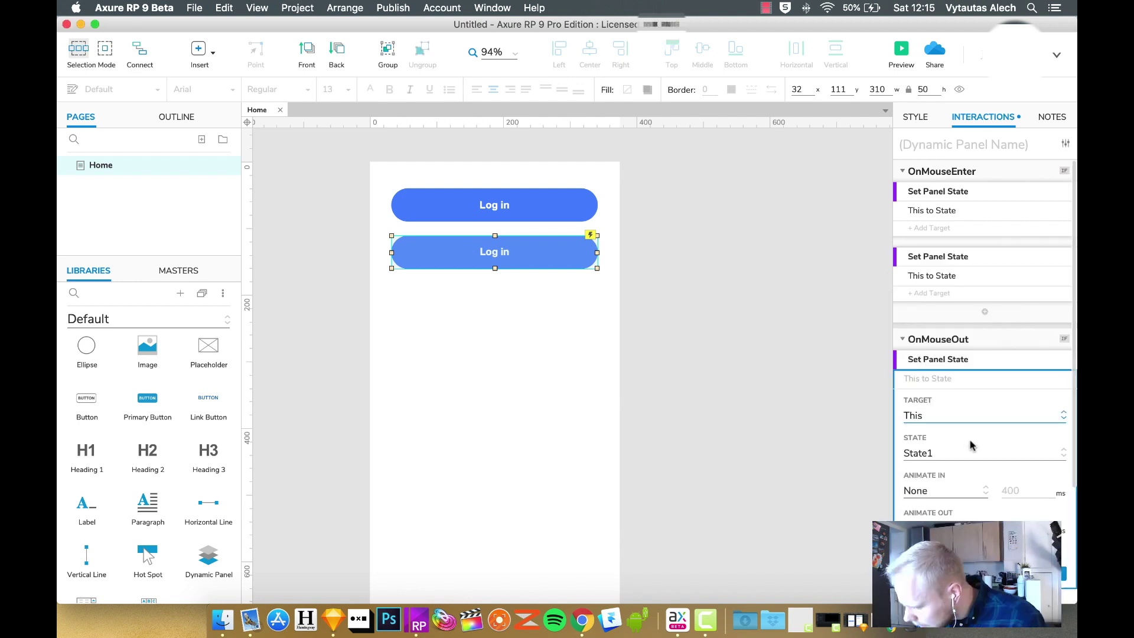
left_click(962, 258)
key("Delete")
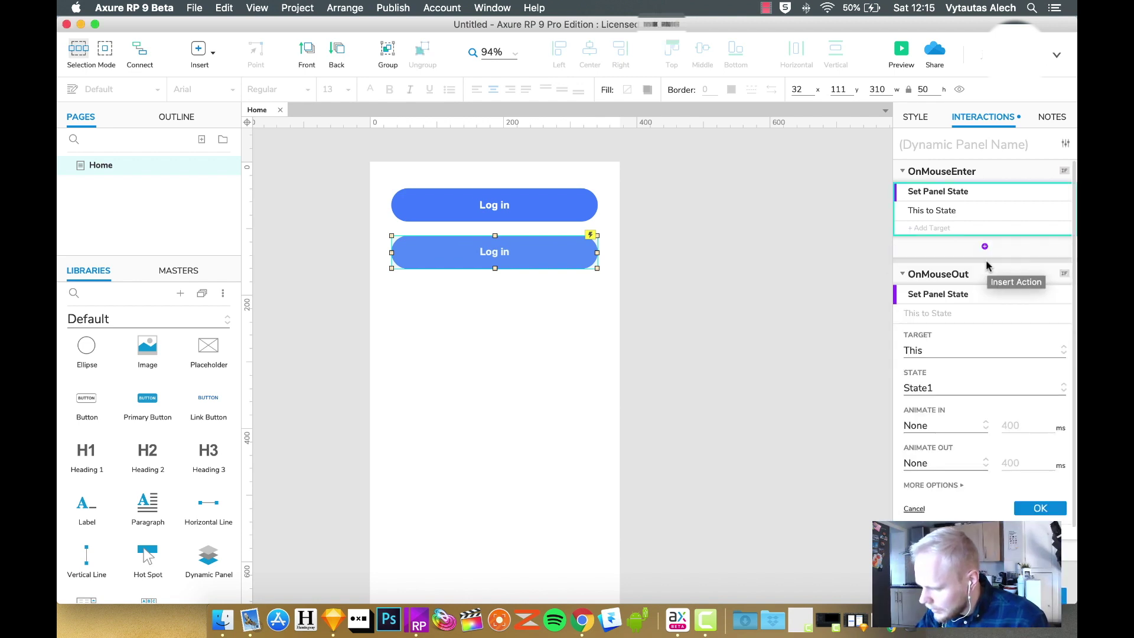
Set the OnMouseOut action to return this panel to State1, then verify it.
left_click(960, 387)
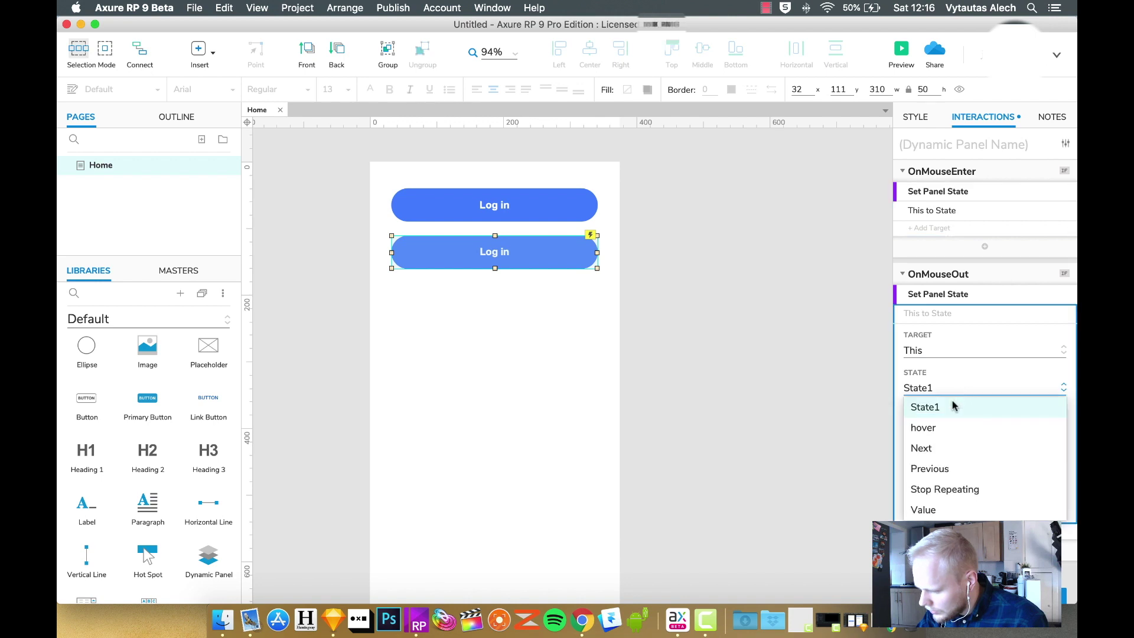
left_click(953, 404)
left_click(1039, 509)
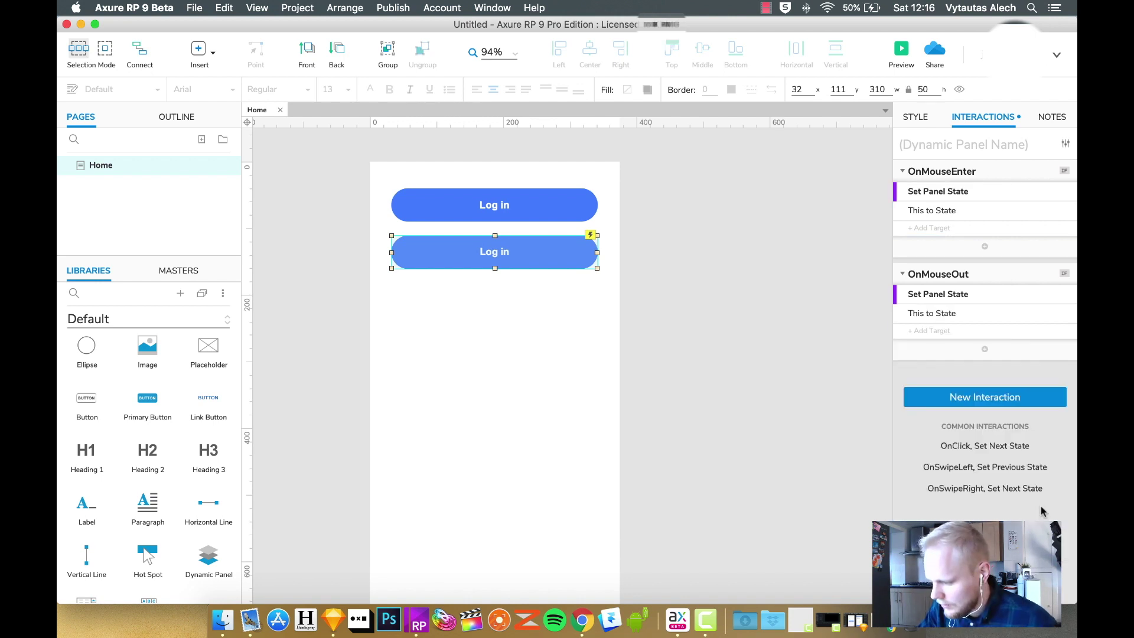
left_click(730, 313)
left_click(570, 259)
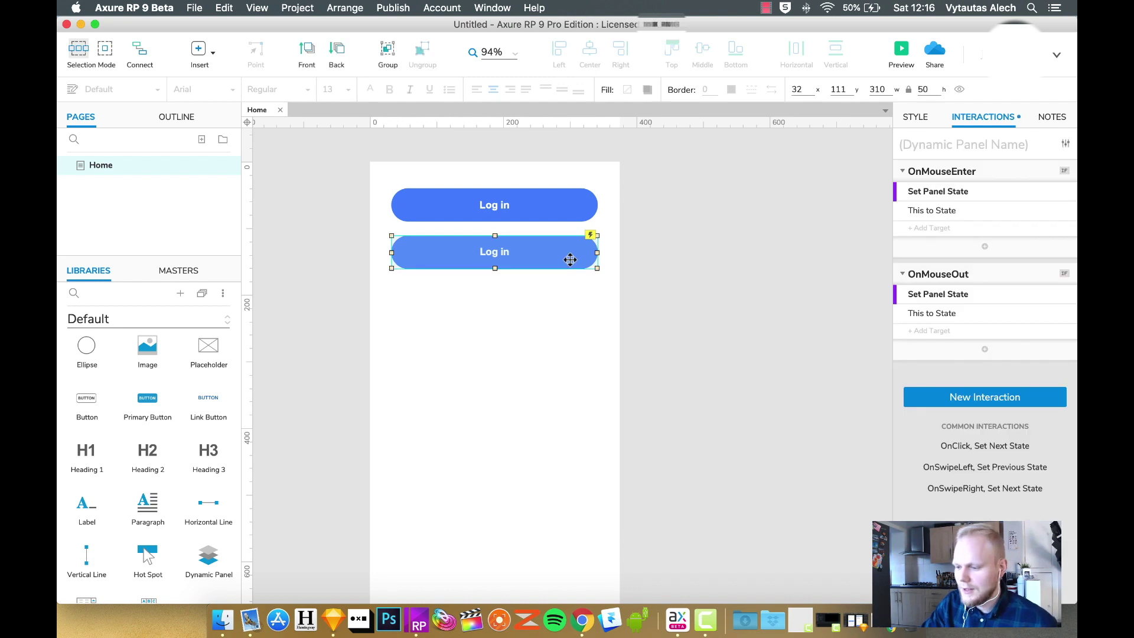
left_click(741, 223)
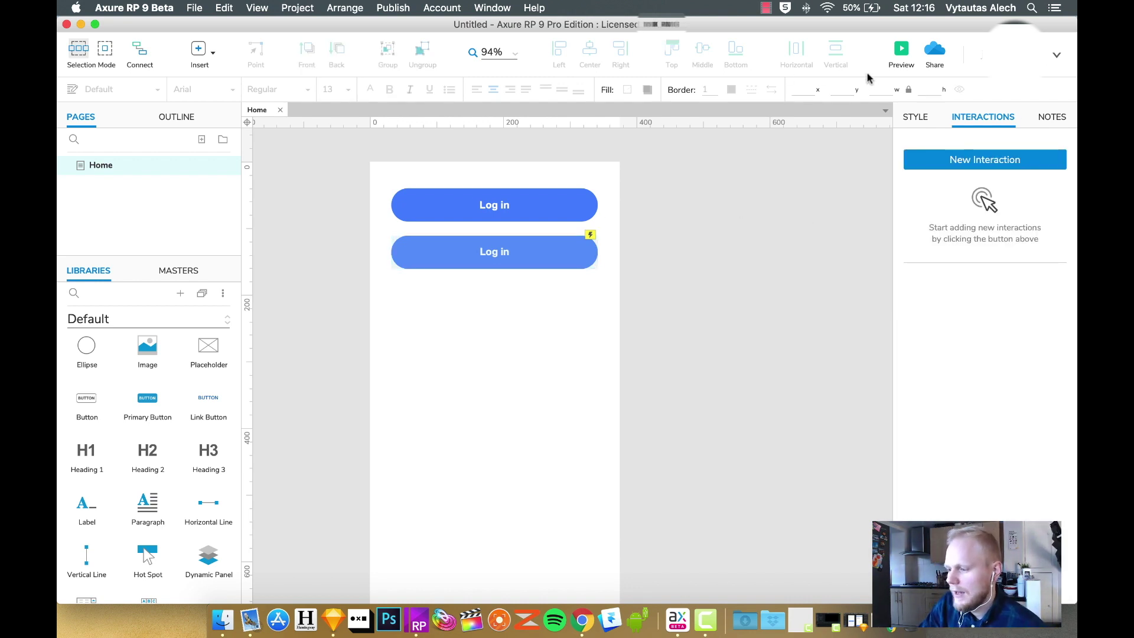
left_click(901, 51)
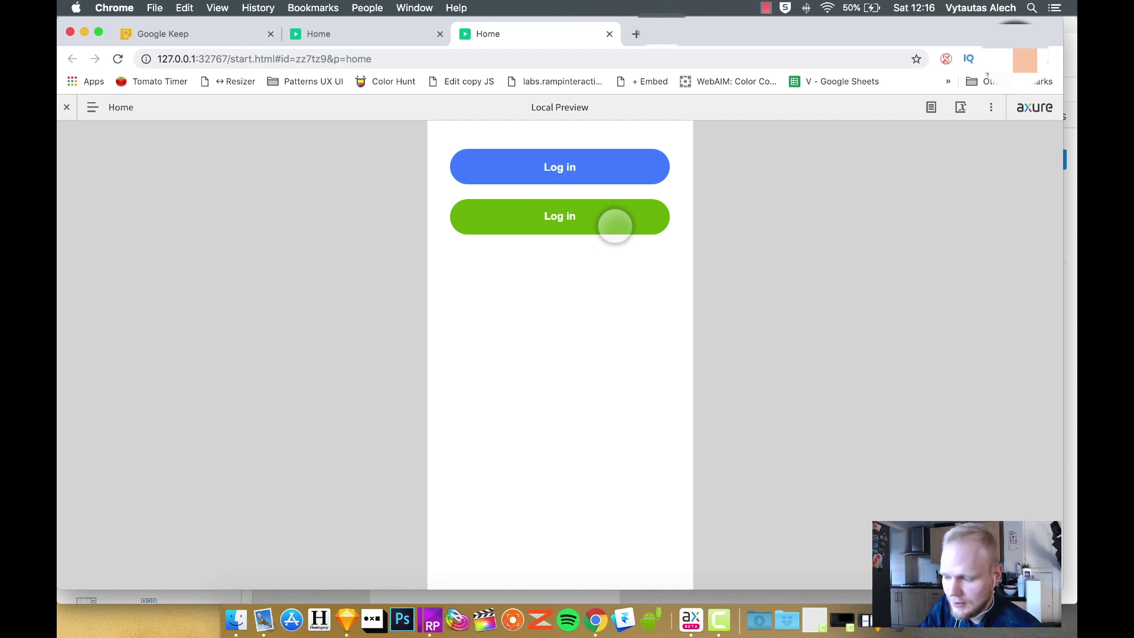
key("super+Tab")
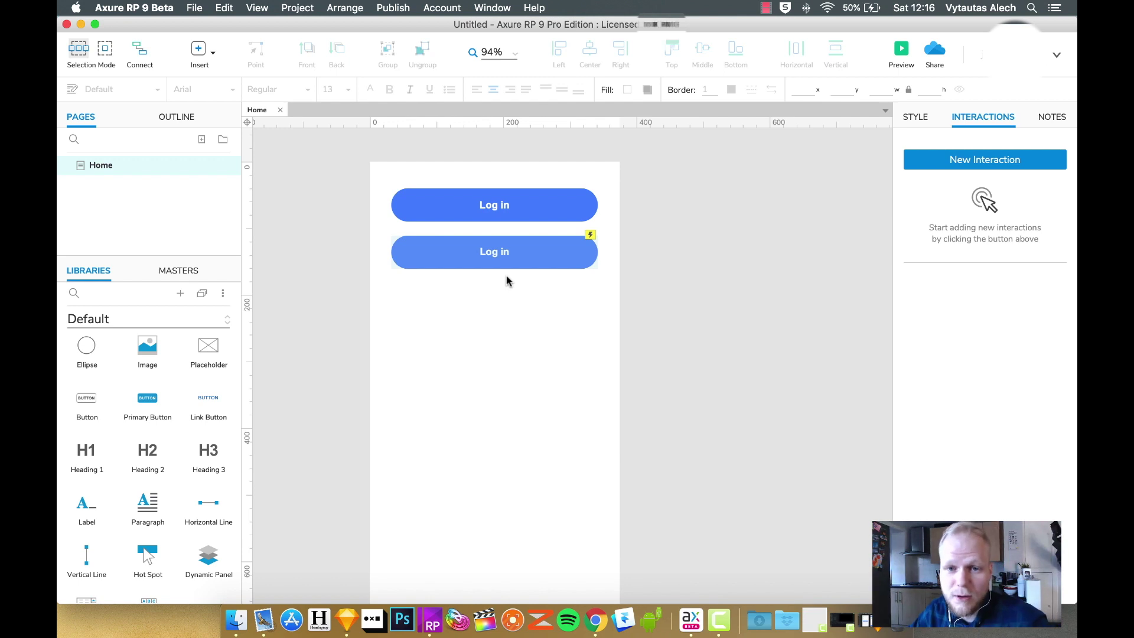
Add a Mouseover Style Effect with green (#70B603) fill to the top Log in button.
left_click(529, 202)
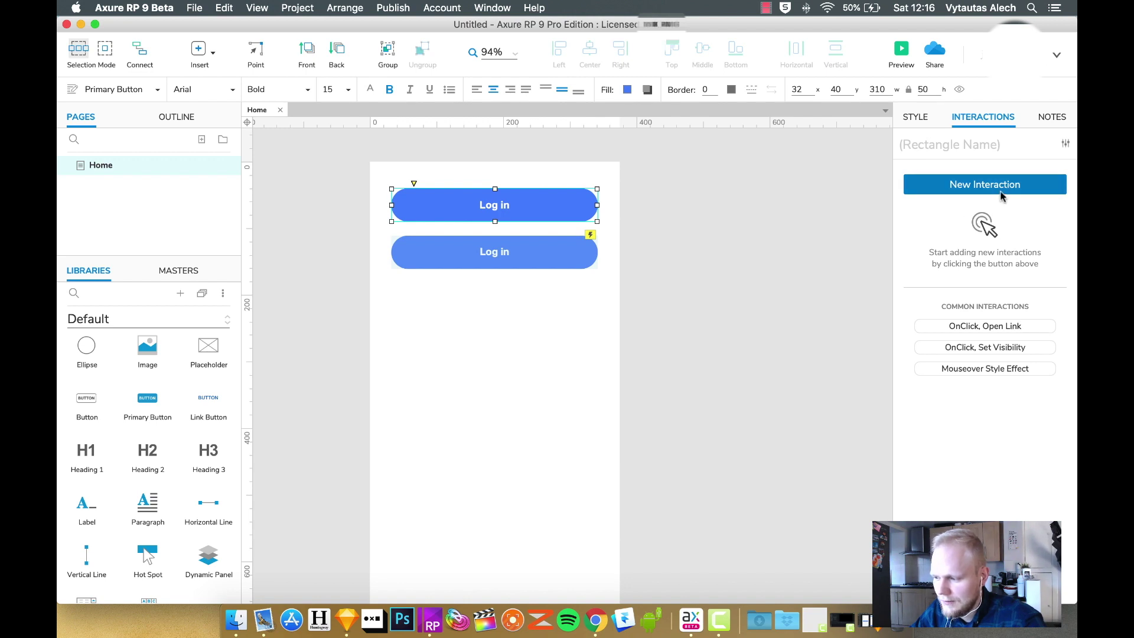
left_click(914, 119)
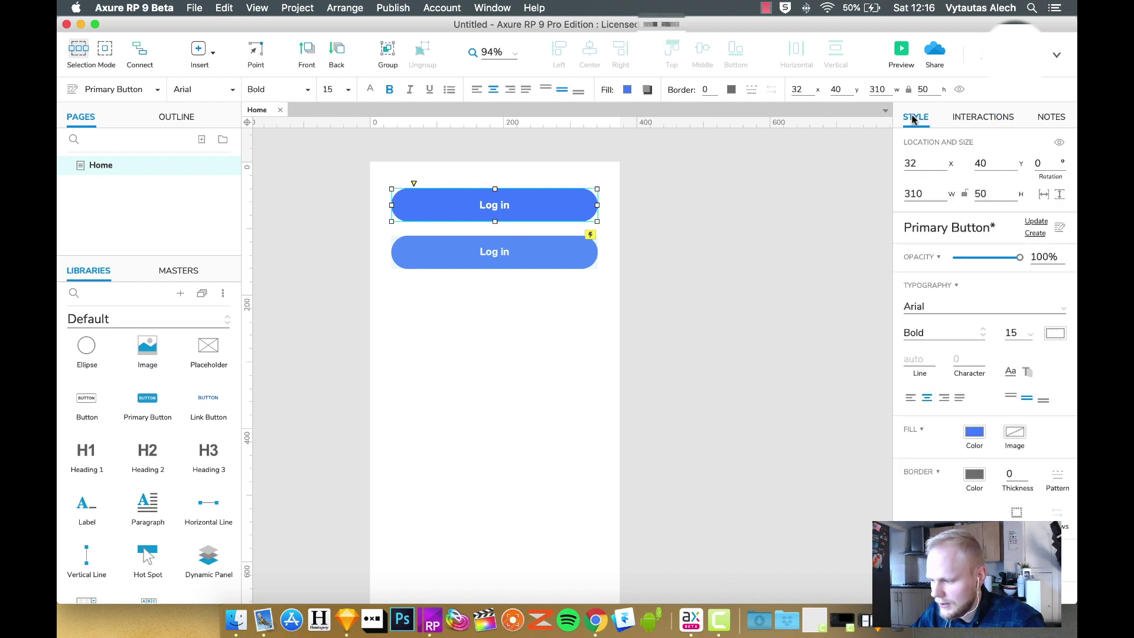
left_click(982, 117)
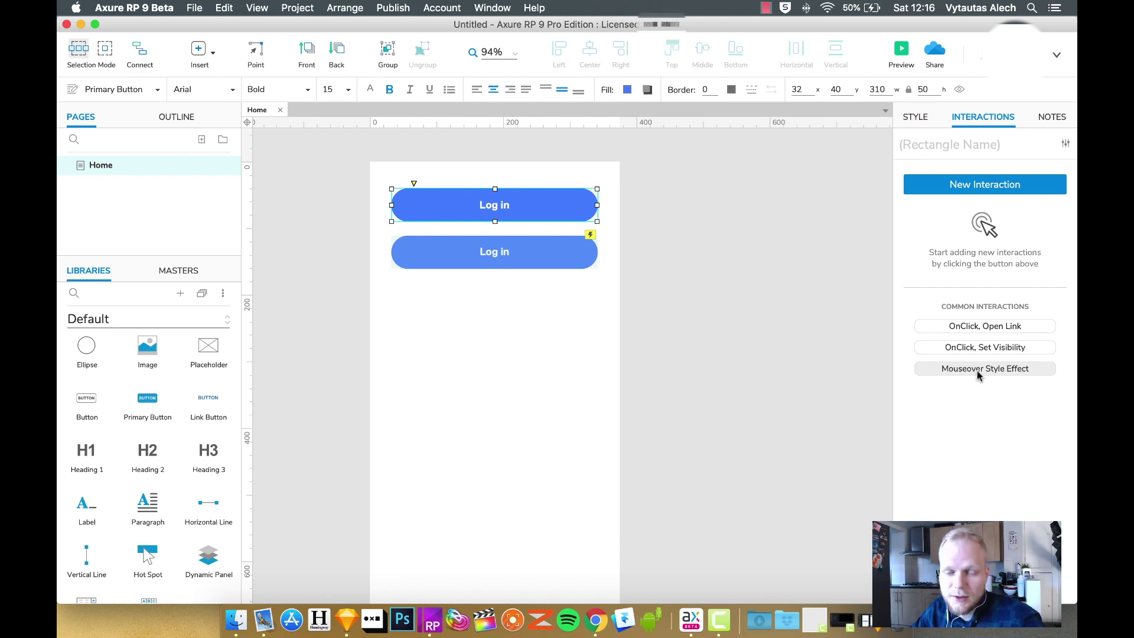
left_click(977, 371)
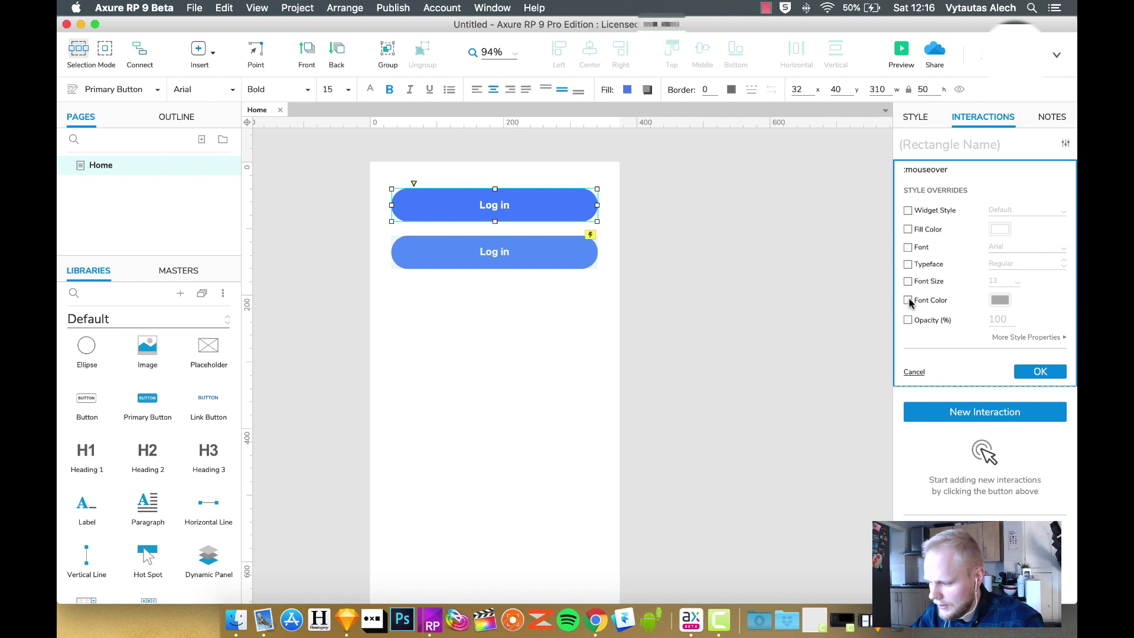
left_click(908, 230)
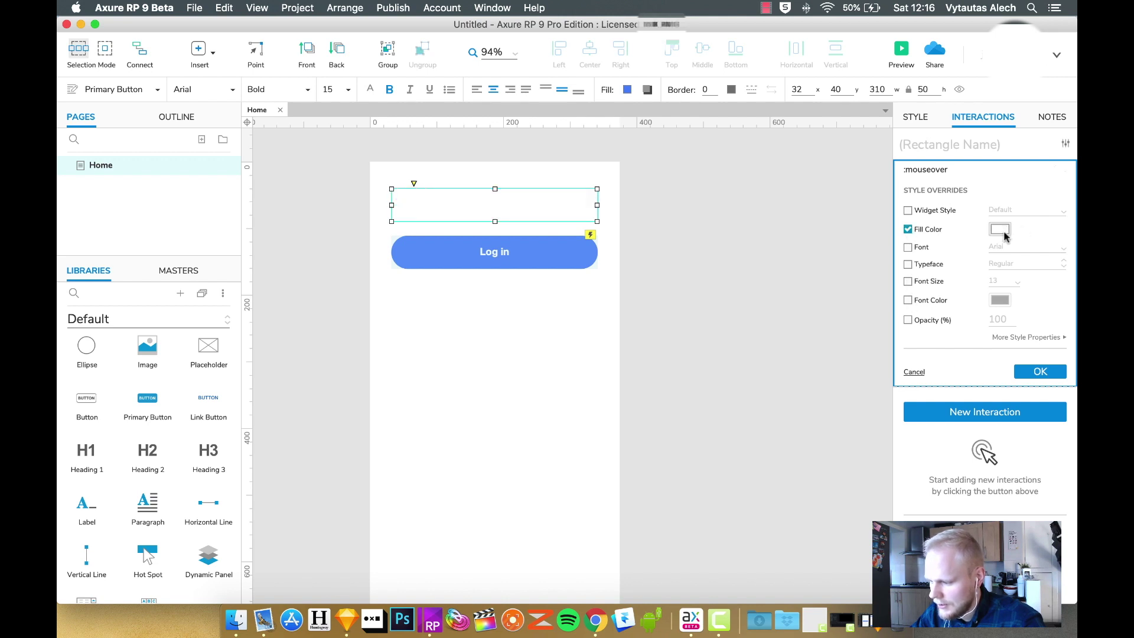
left_click(1002, 230)
left_click(982, 390)
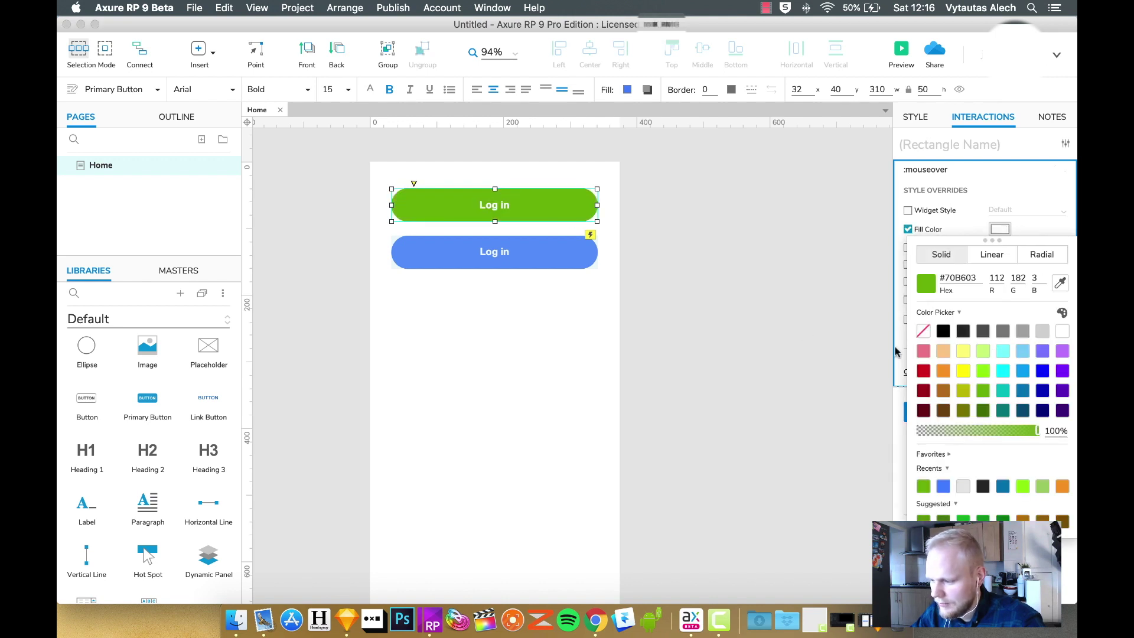
left_click(827, 348)
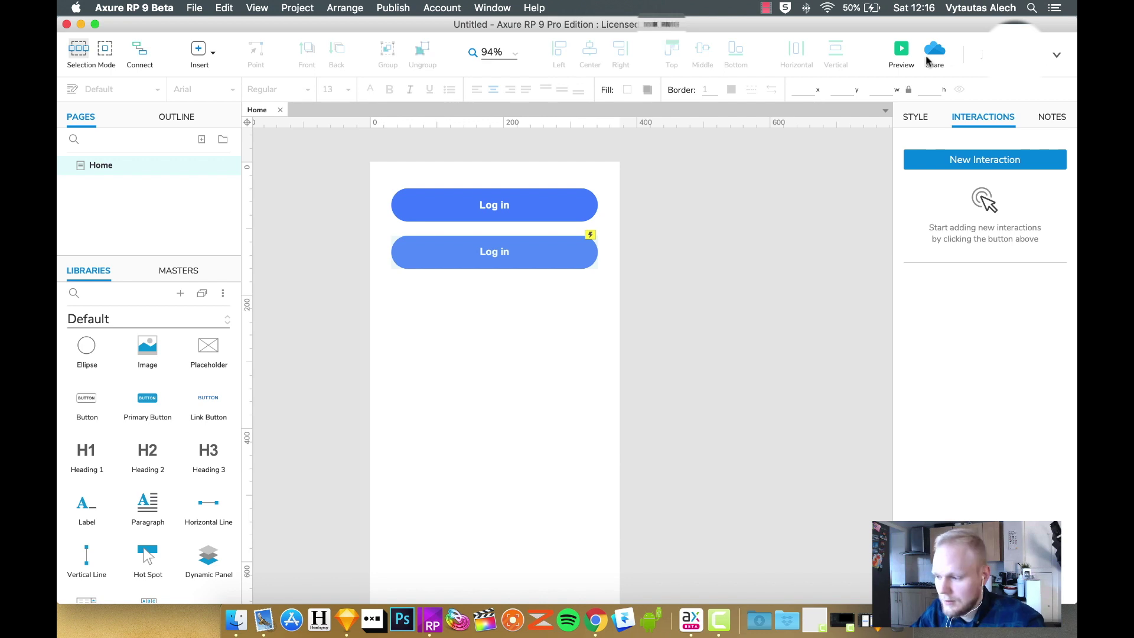
Preview the page in Chrome to test the top button's hover, then return to Axure.
left_click(906, 52)
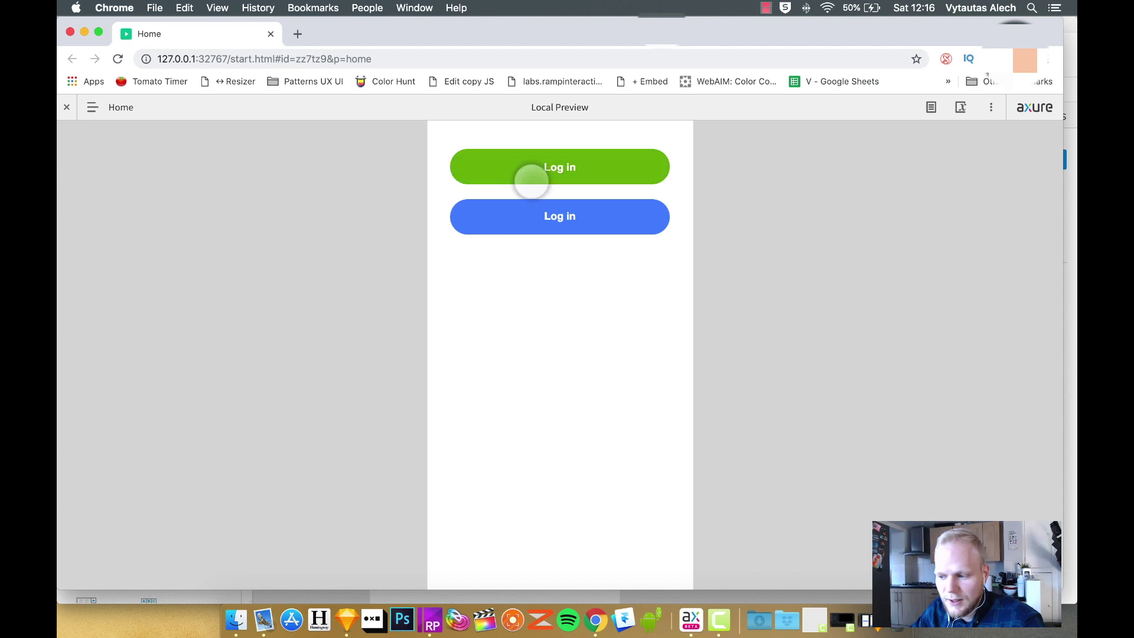
key("super+Tab")
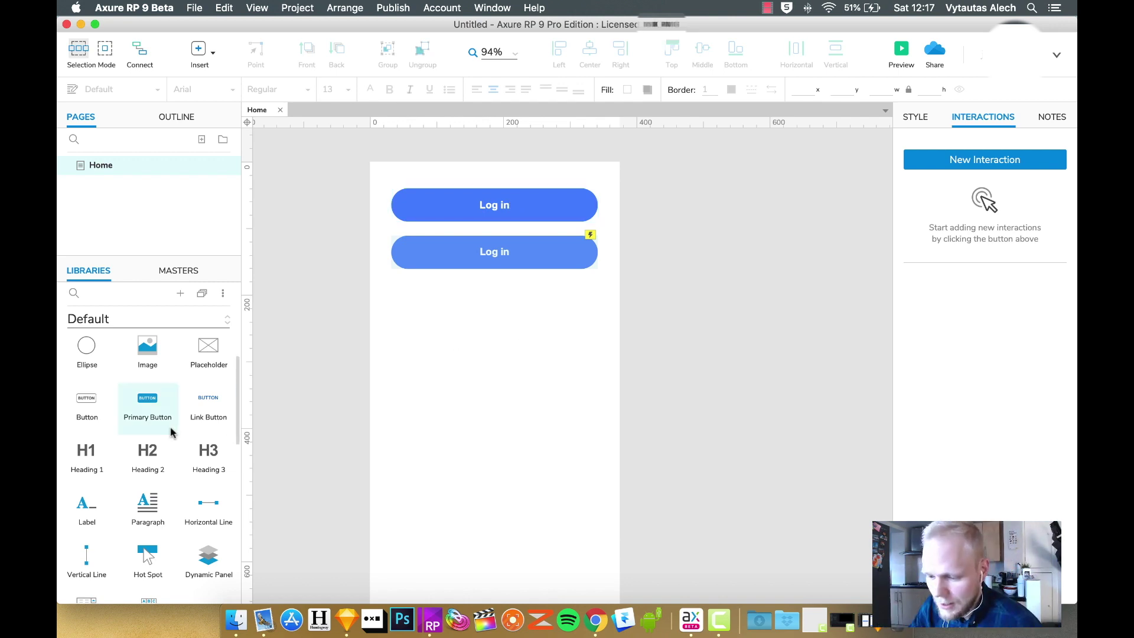
scroll(171, 436, "down", 2)
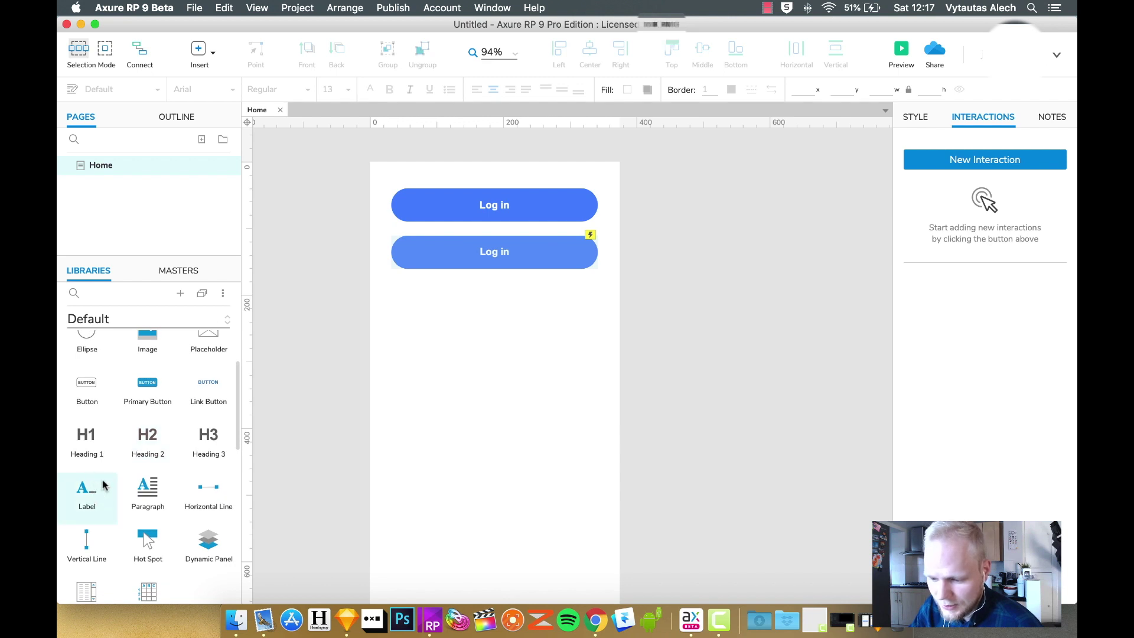
scroll(102, 486, "down", 3)
left_click_drag(209, 360, 486, 309)
mouse_move(86, 461)
left_mouse_down()
mouse_move(483, 410)
mouse_move(466, 341)
mouse_move(577, 342)
left_mouse_up()
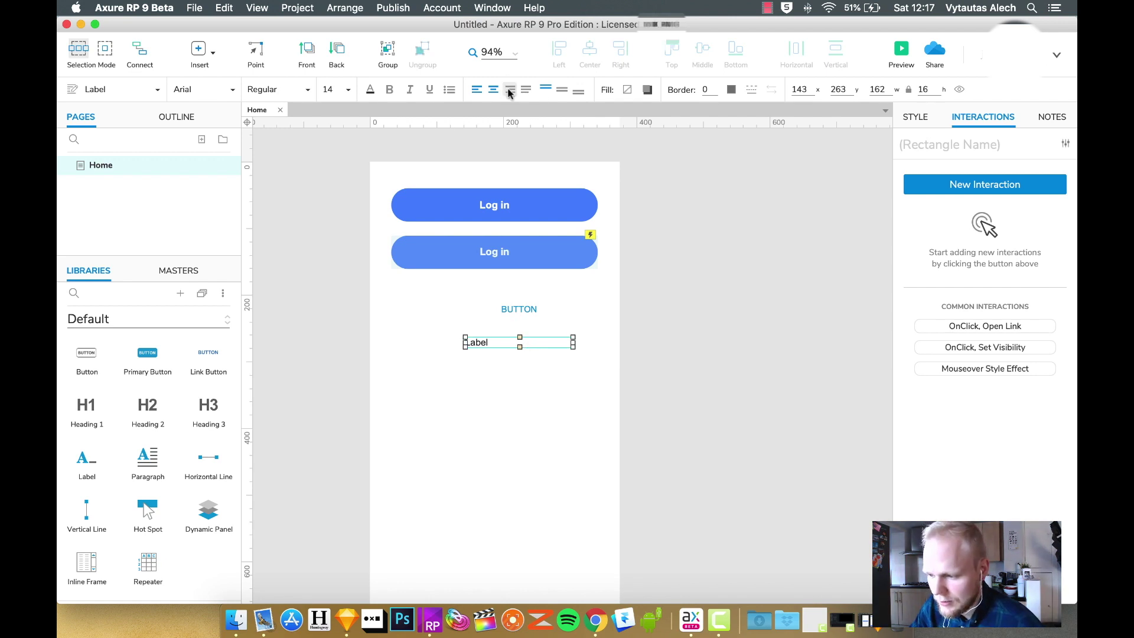
Label the link 'Link button' and the label below it 'Text link', then select both.
left_click(520, 308)
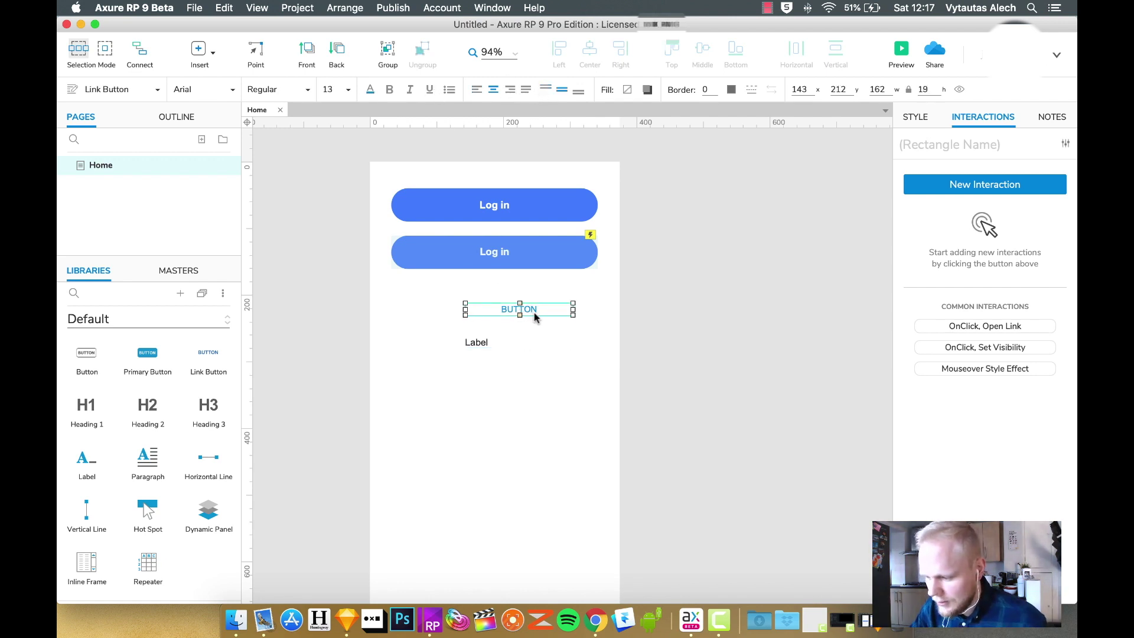
type("Link button")
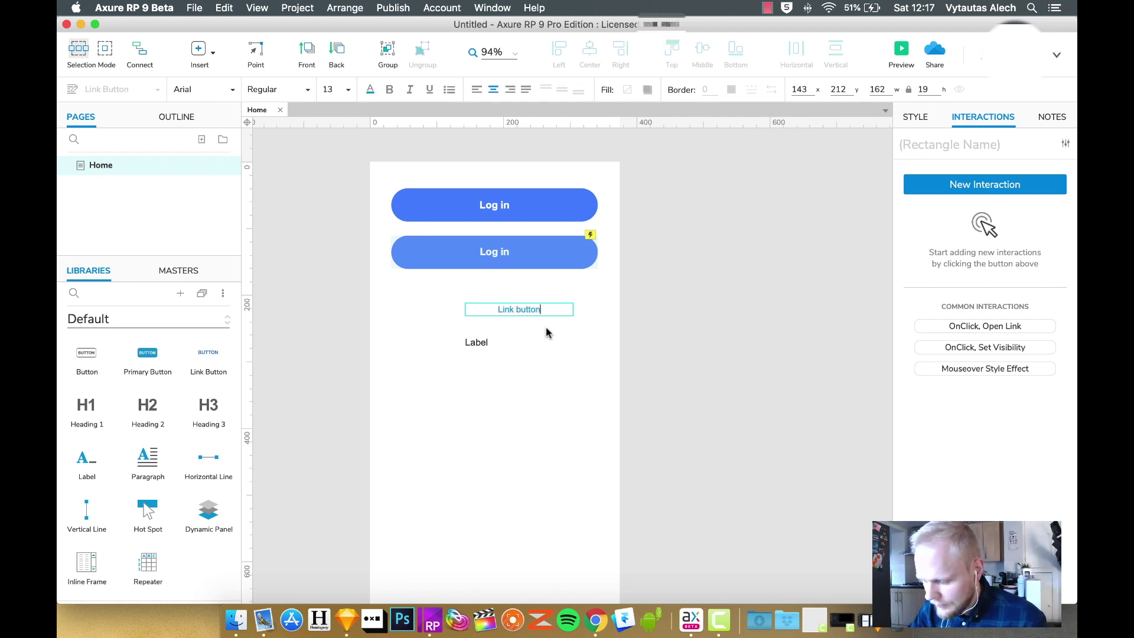
left_click(546, 332)
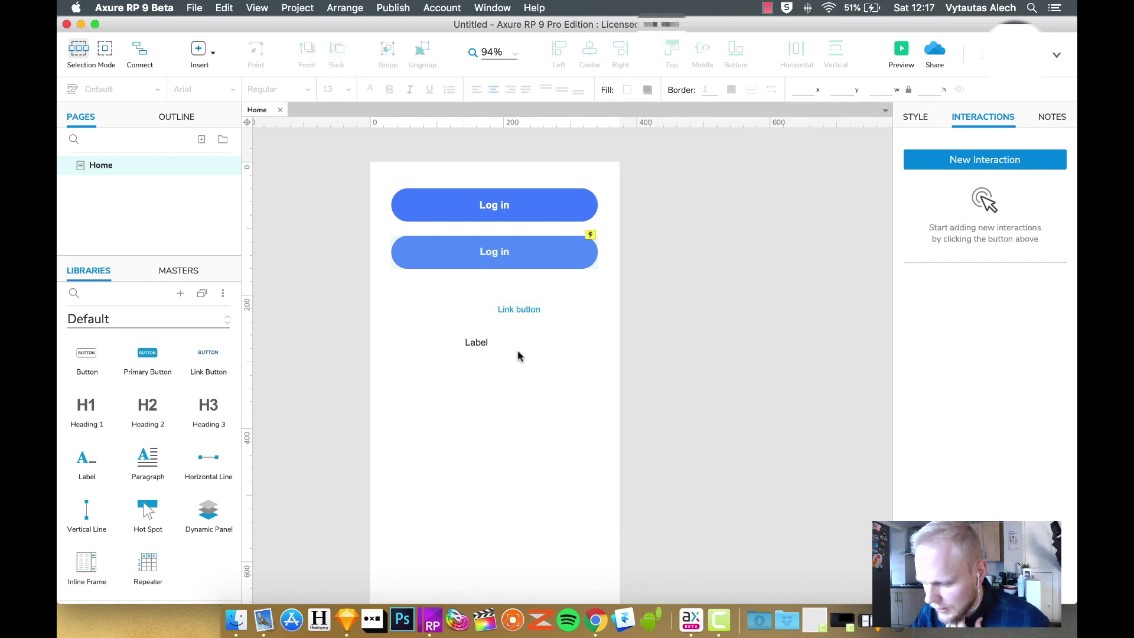
left_click(510, 343)
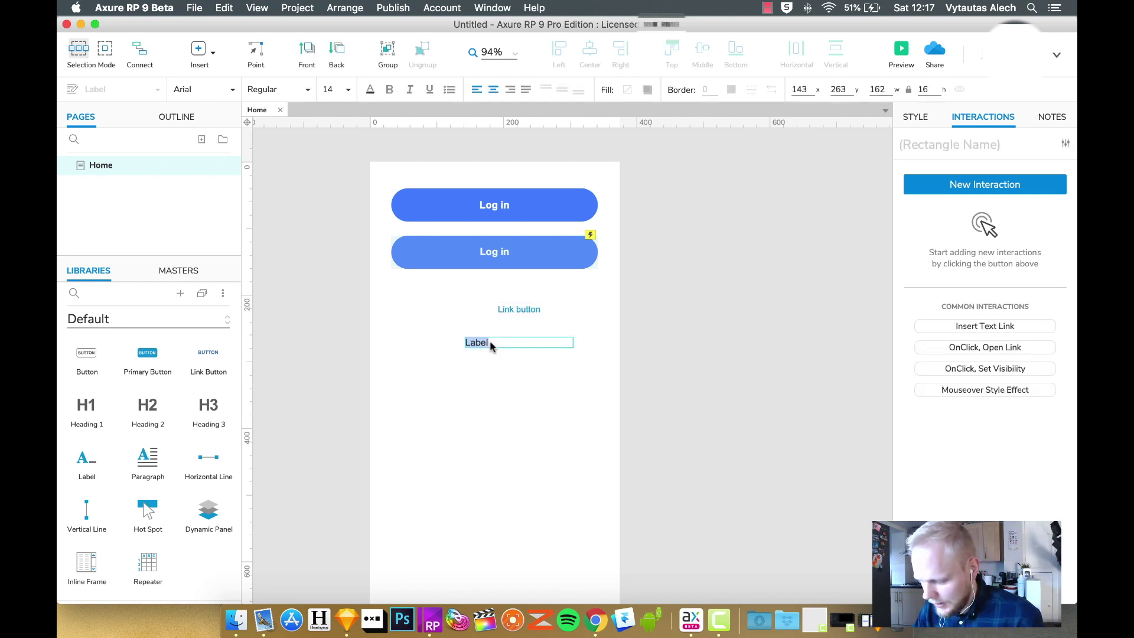
type("Text link")
key("Escape")
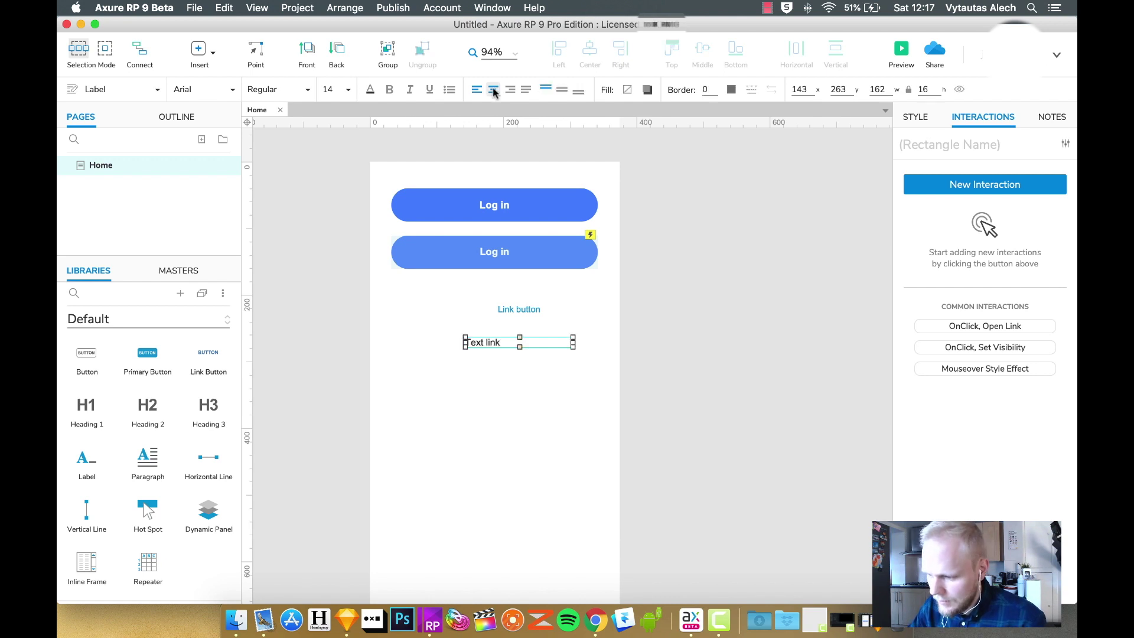
left_click(519, 309, "shift")
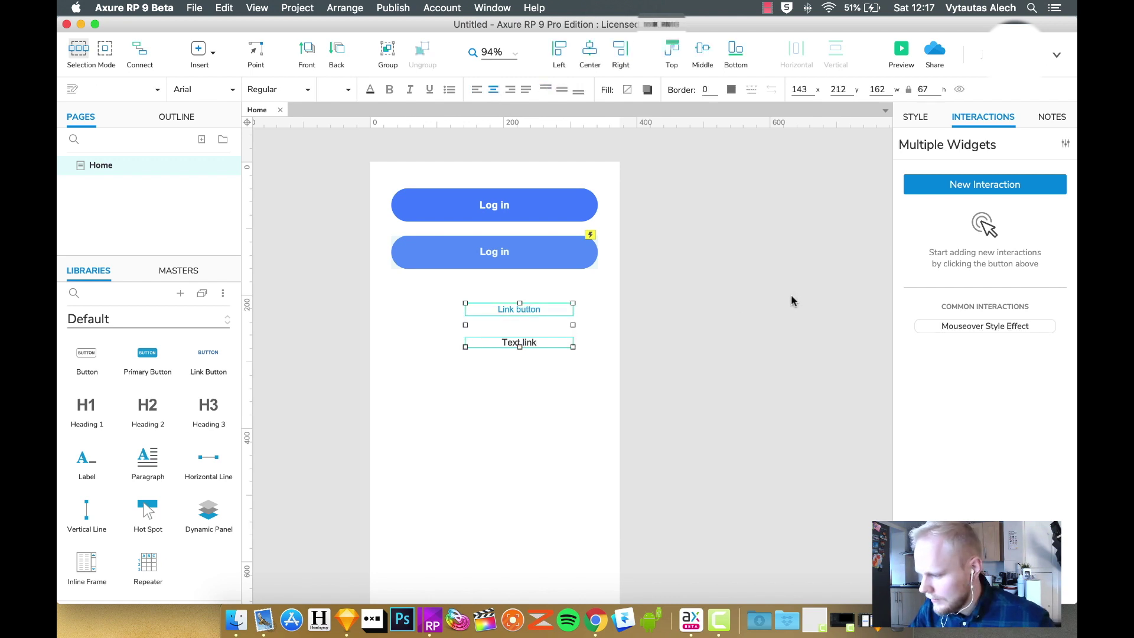
Give the link button and text link a yellow mouseover fill, then preview Home in Chrome.
left_click(995, 327)
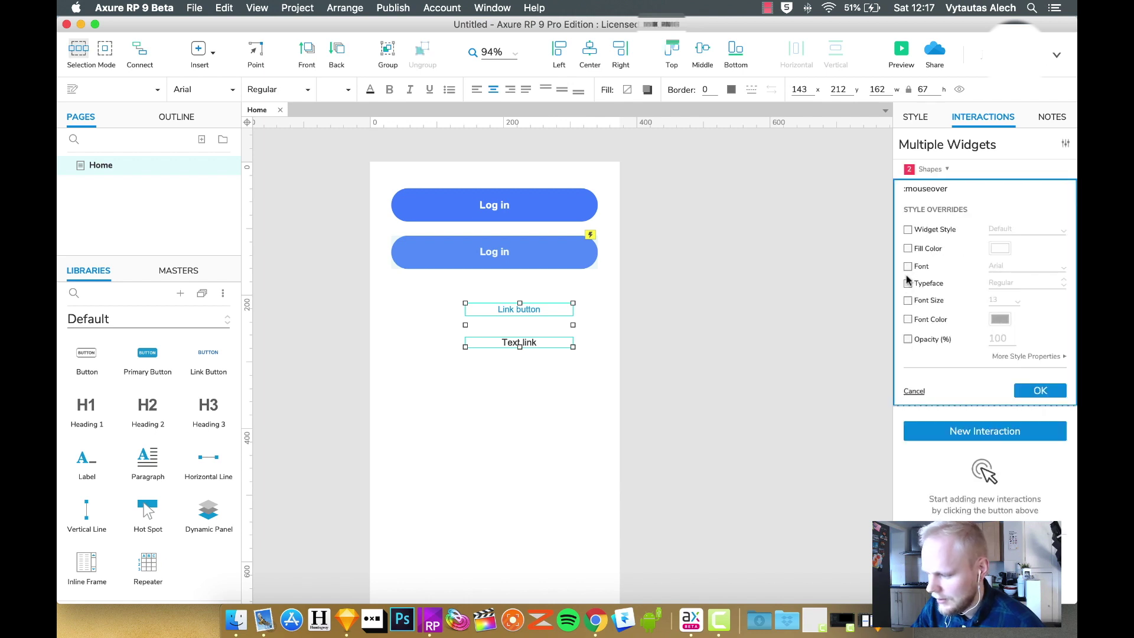
left_click(1001, 250)
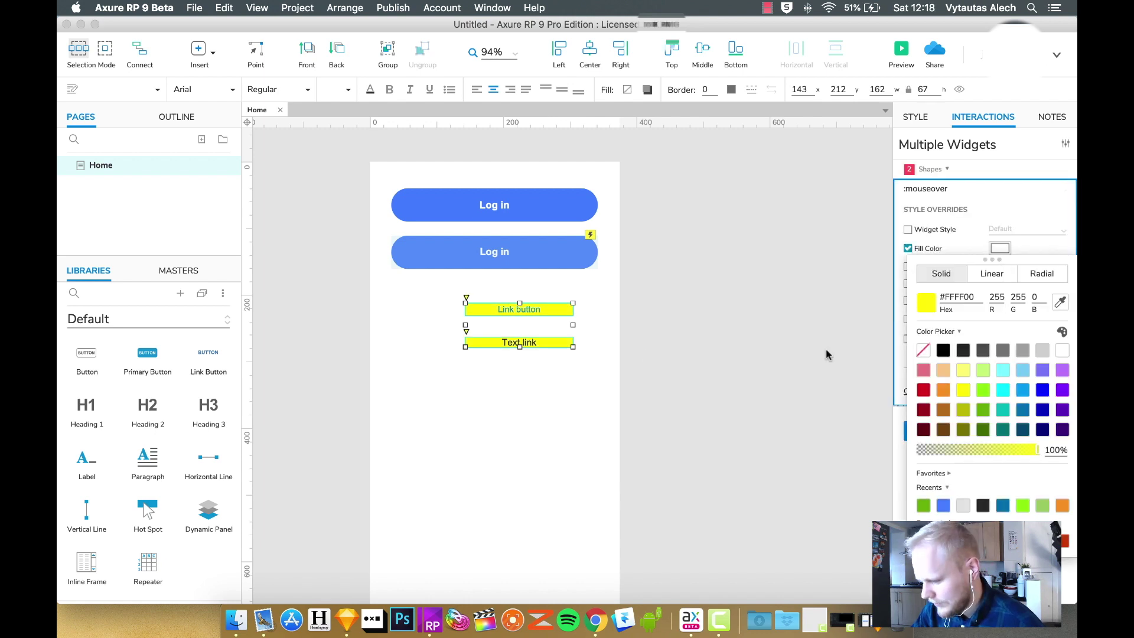
left_click(803, 404)
left_click(892, 51)
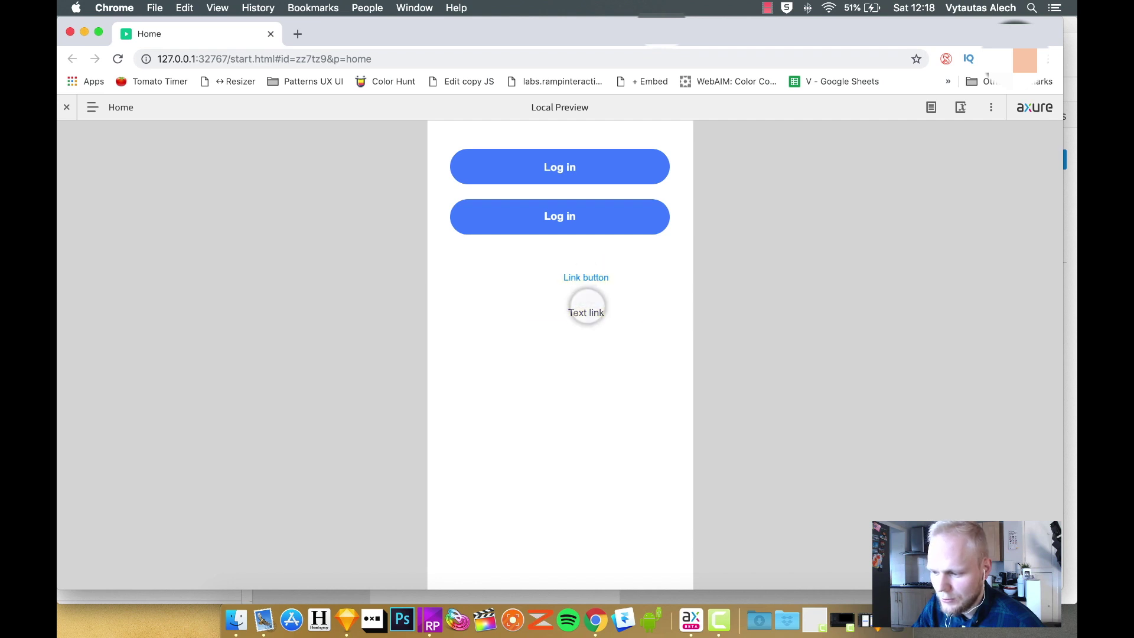
key("super+Tab")
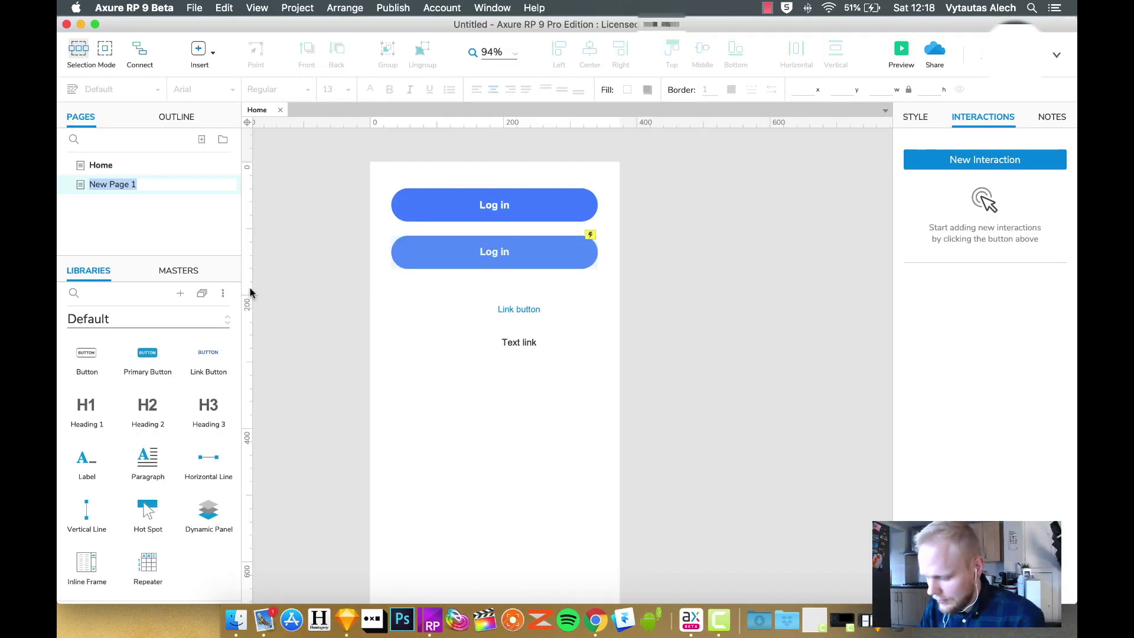
type("Page 2")
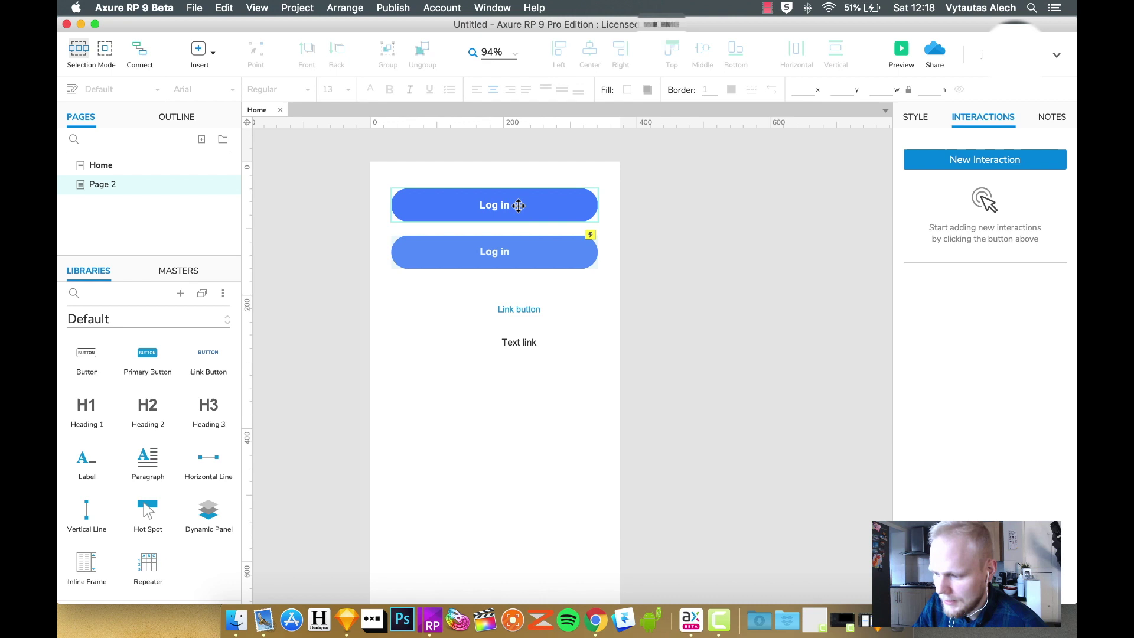
Make both Log in buttons open Page 2 on click.
left_click(519, 206)
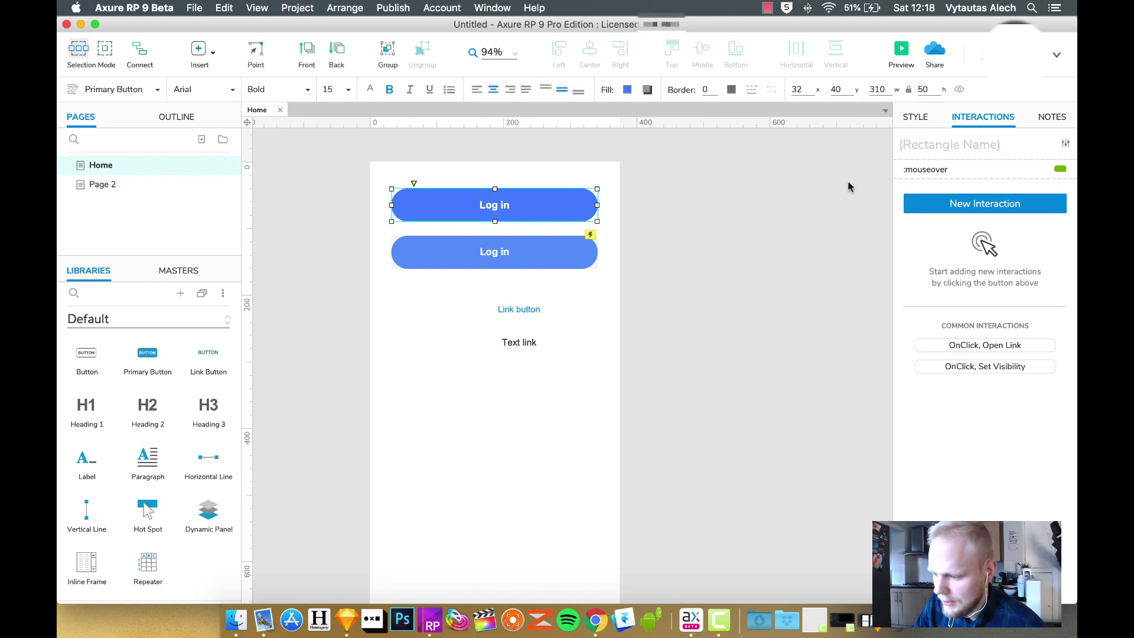
left_click(998, 347)
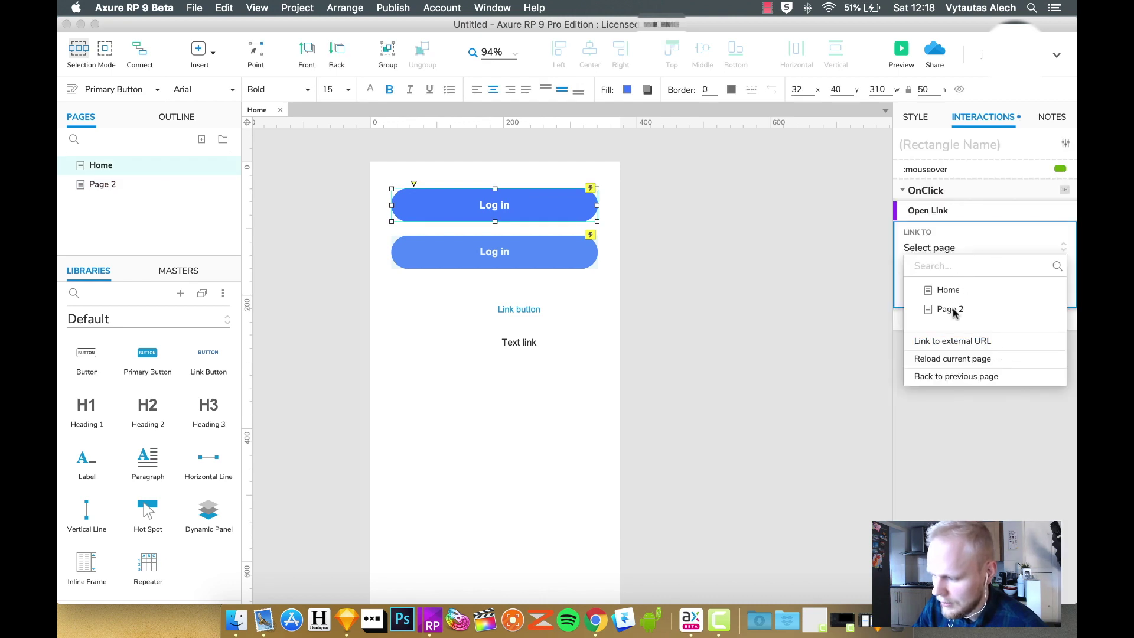
left_click(950, 310)
left_click(545, 257)
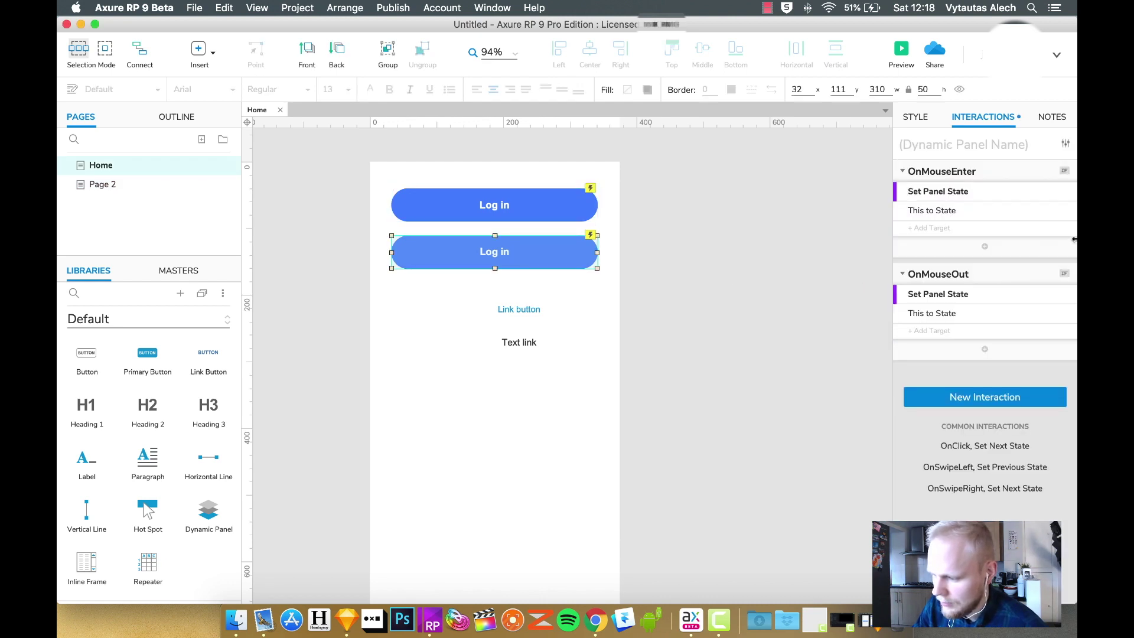
left_click(988, 399)
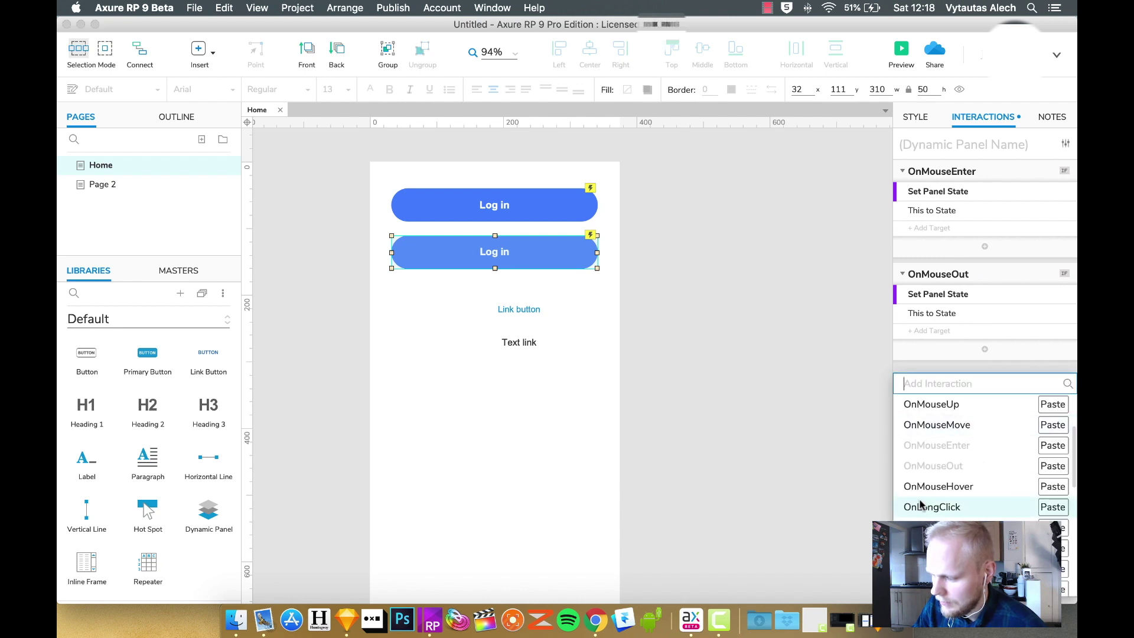
scroll(944, 506, "down", 2)
scroll(957, 443, "up", 3)
scroll(972, 423, "up", 1)
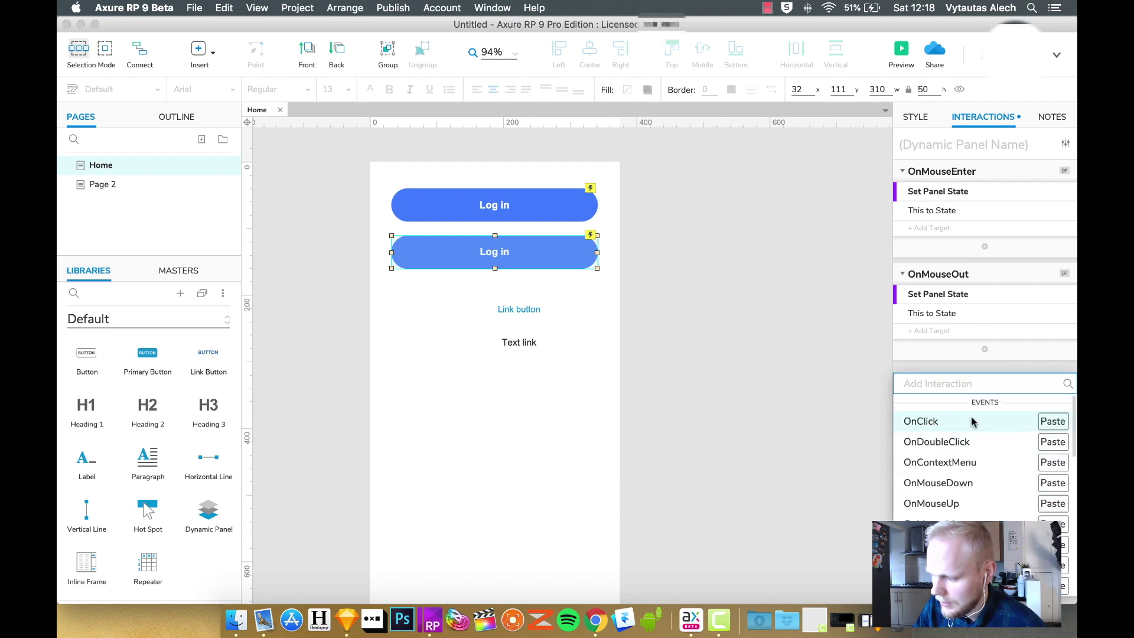
left_click(988, 424)
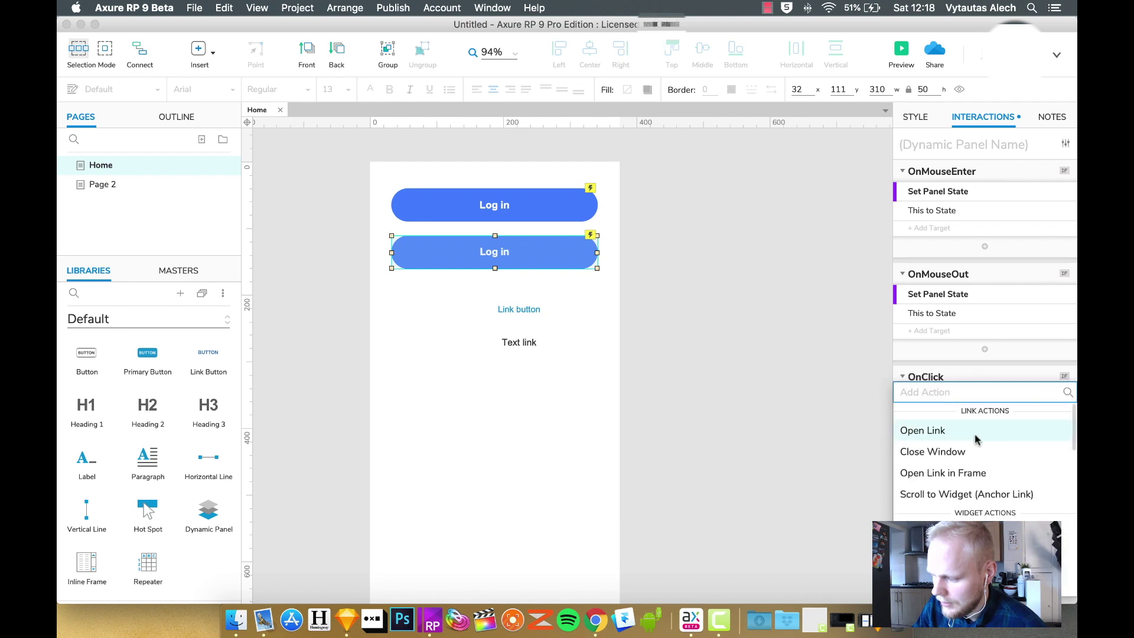
left_click(946, 433)
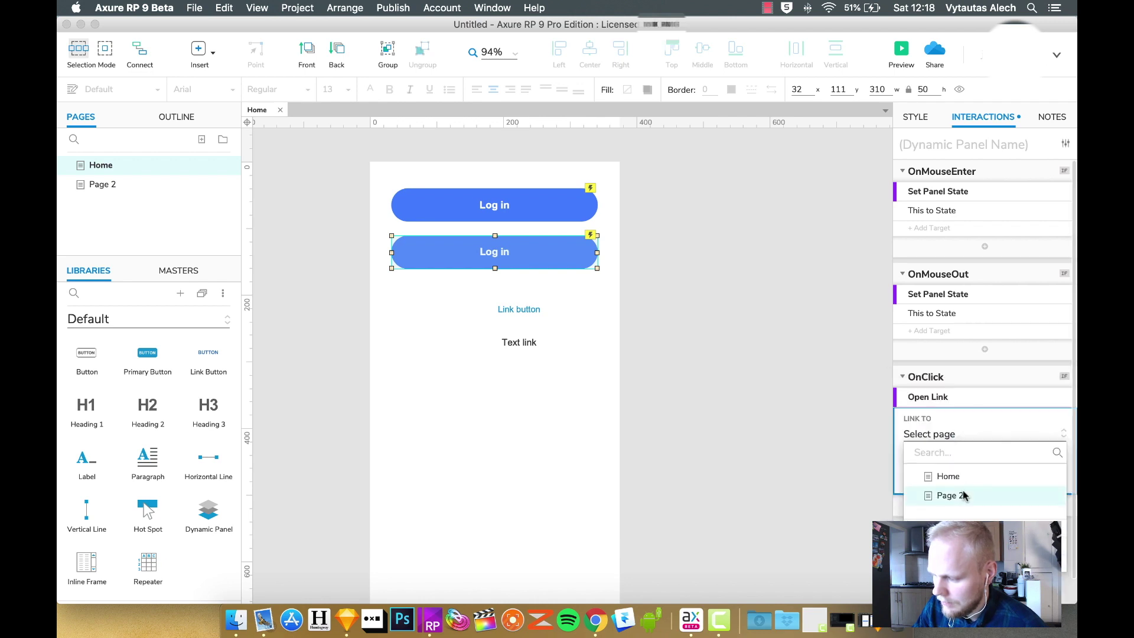
left_click(967, 494)
left_click(787, 399)
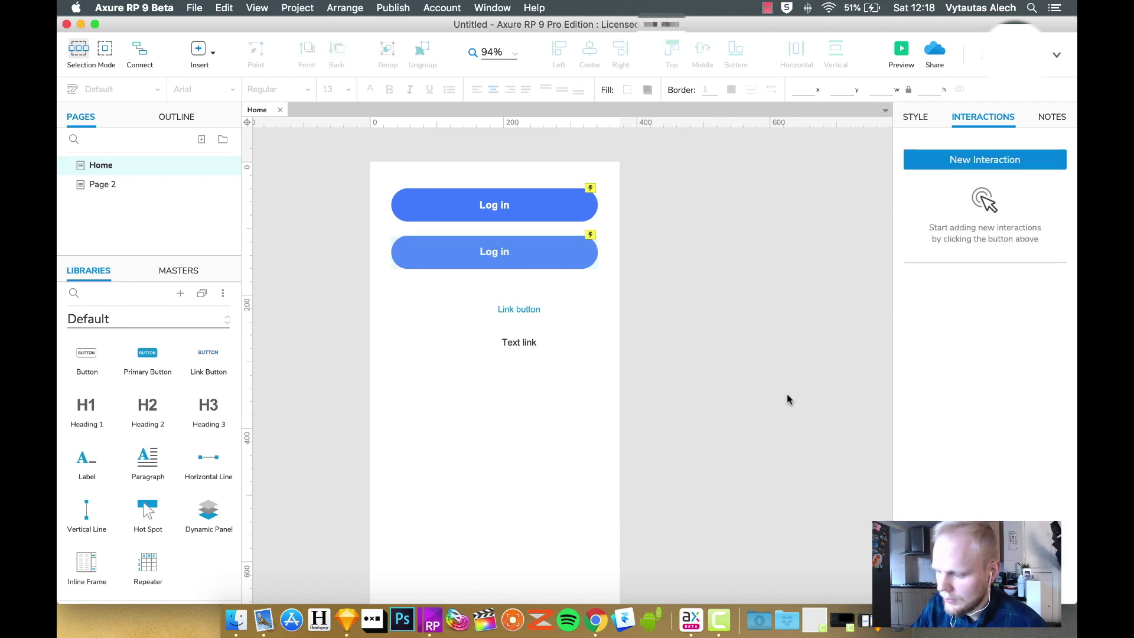
Make the Link button and the Text link open Page 2 on click.
left_click(532, 311)
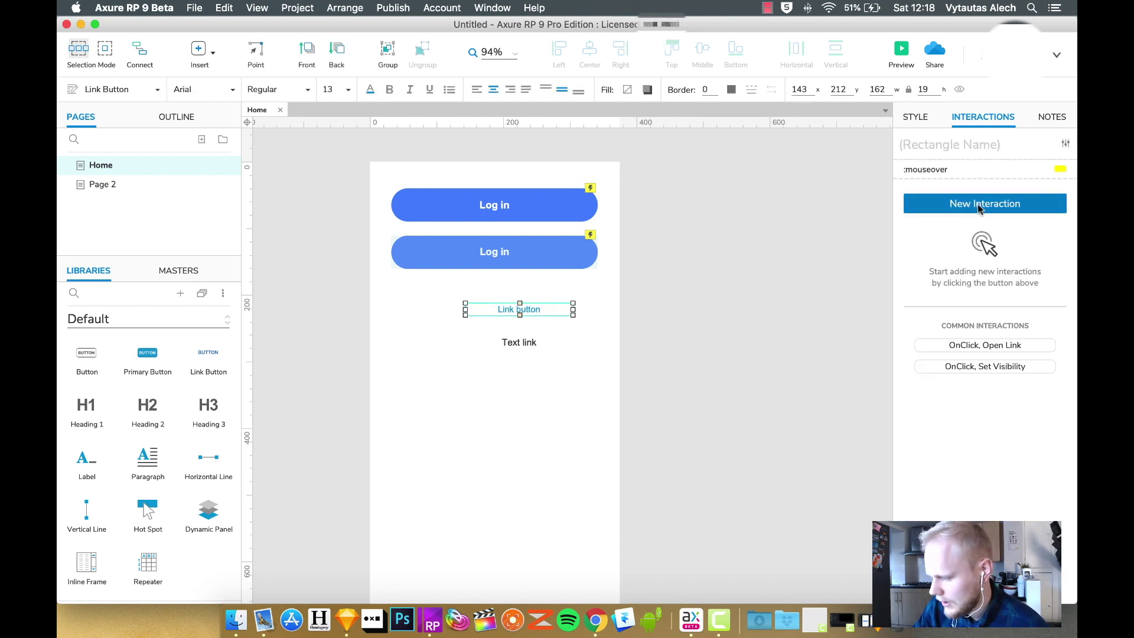
left_click(994, 348)
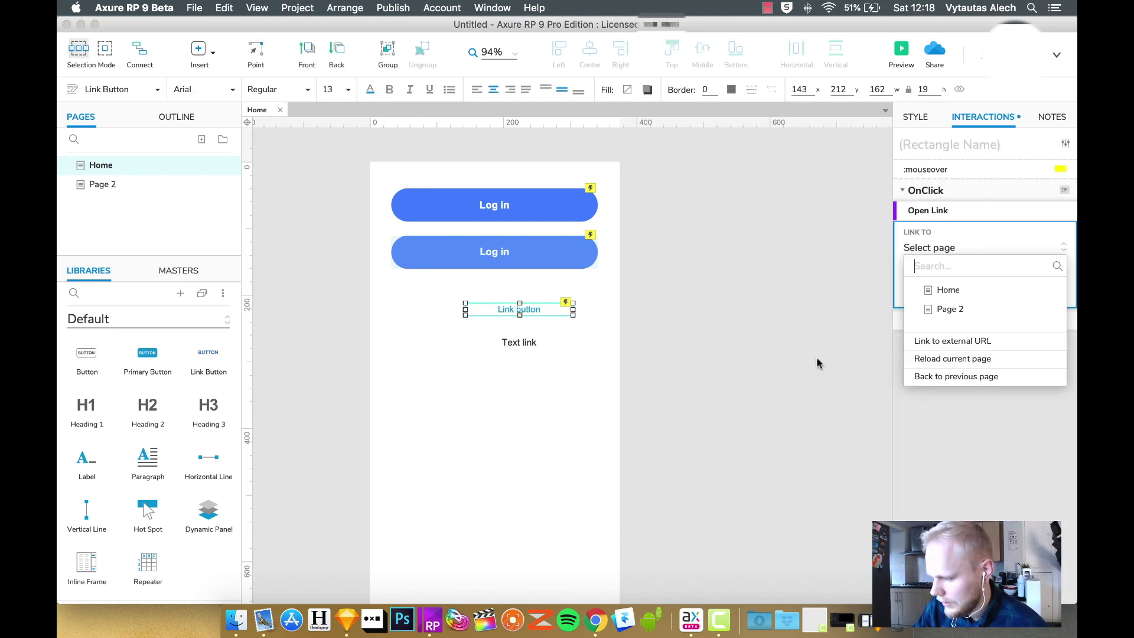
left_click(957, 309)
left_click(513, 342)
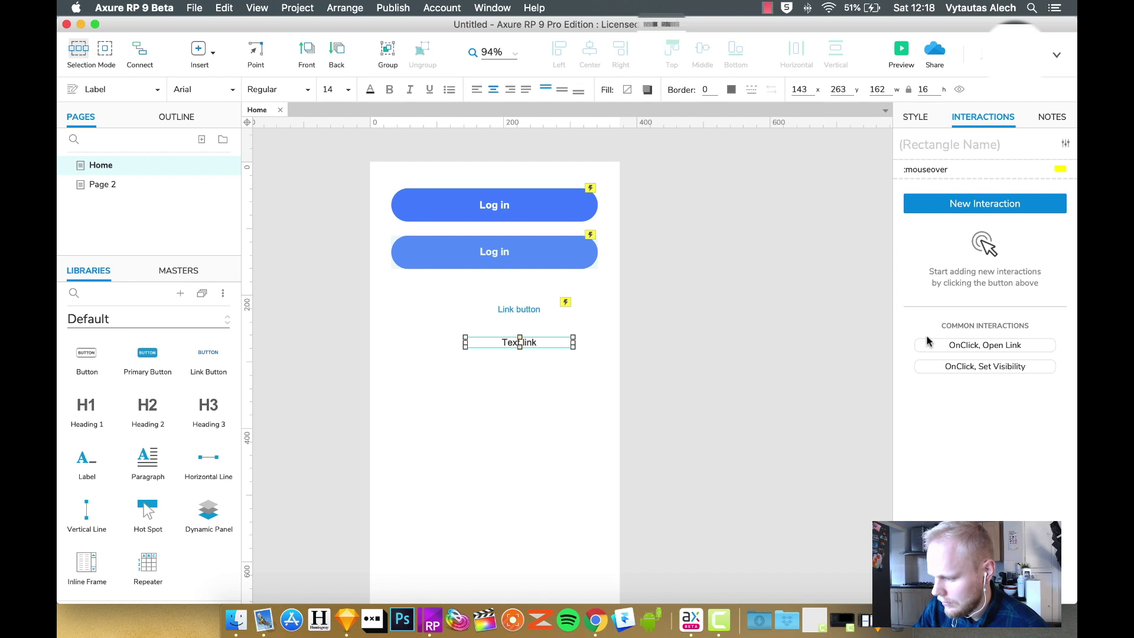
left_click(960, 345)
left_click(955, 309)
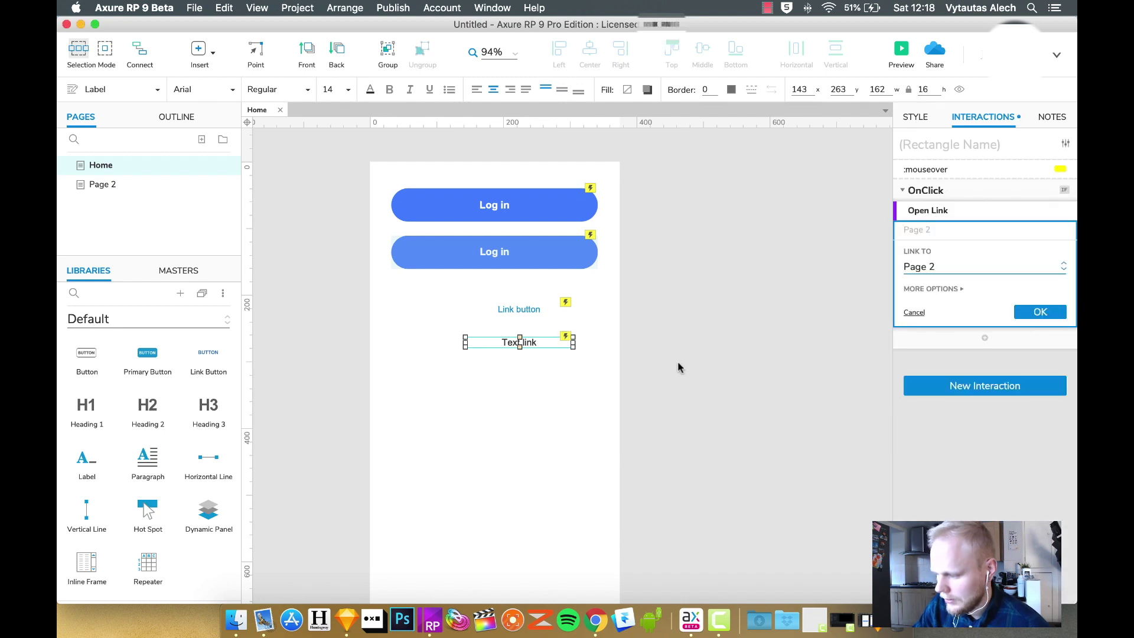
left_click(678, 364)
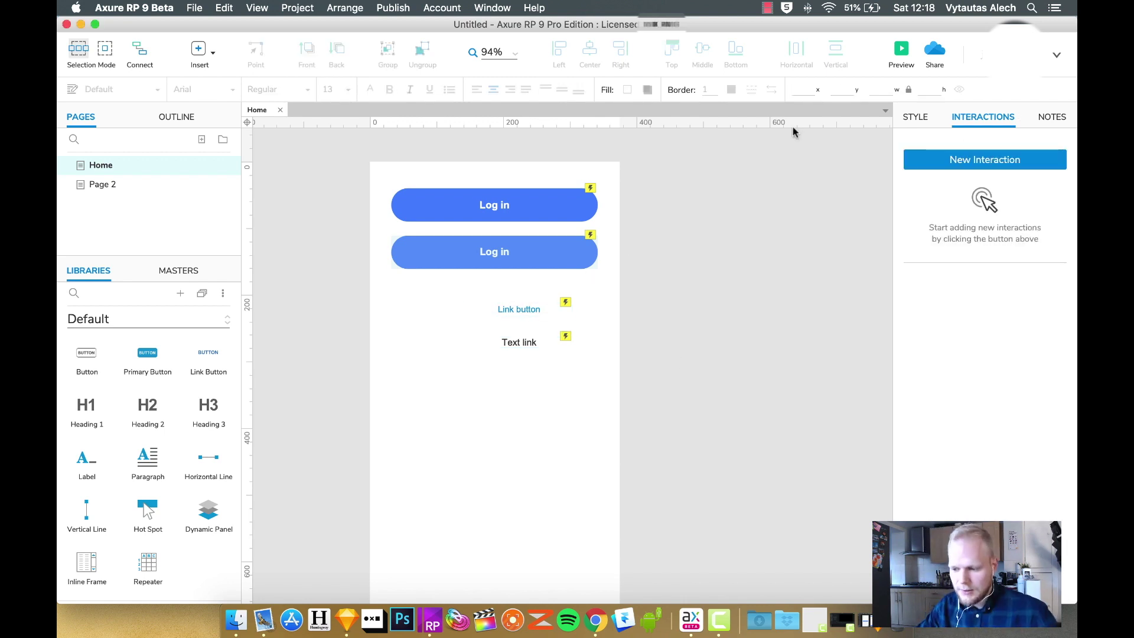
left_click(900, 55)
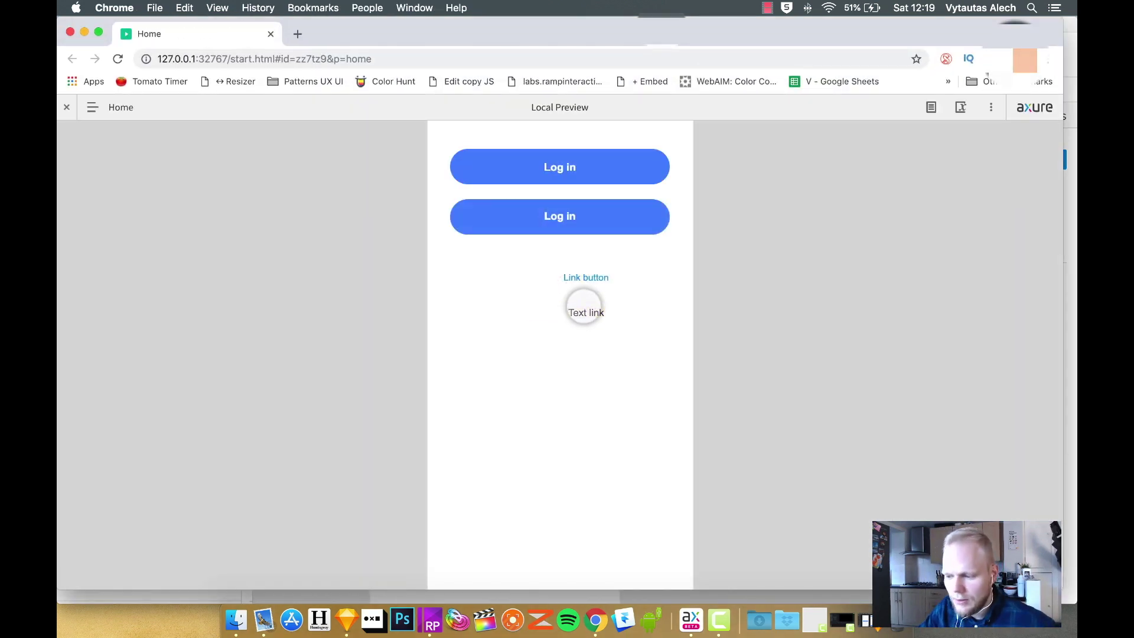
left_click(581, 276)
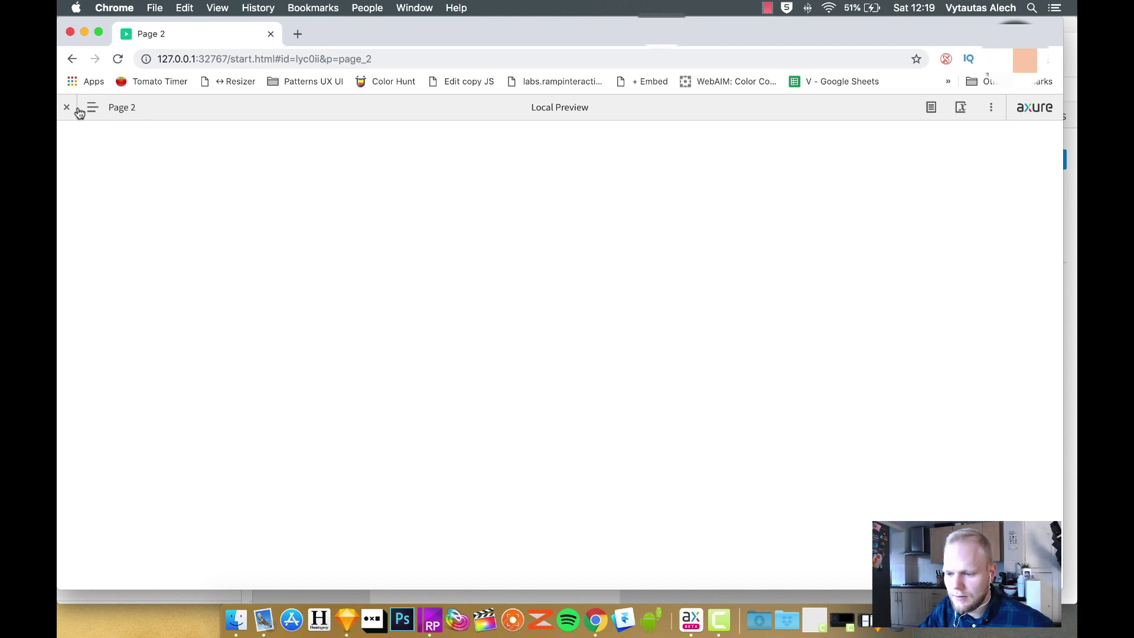
left_click(66, 107)
left_click(270, 34)
left_click(566, 305)
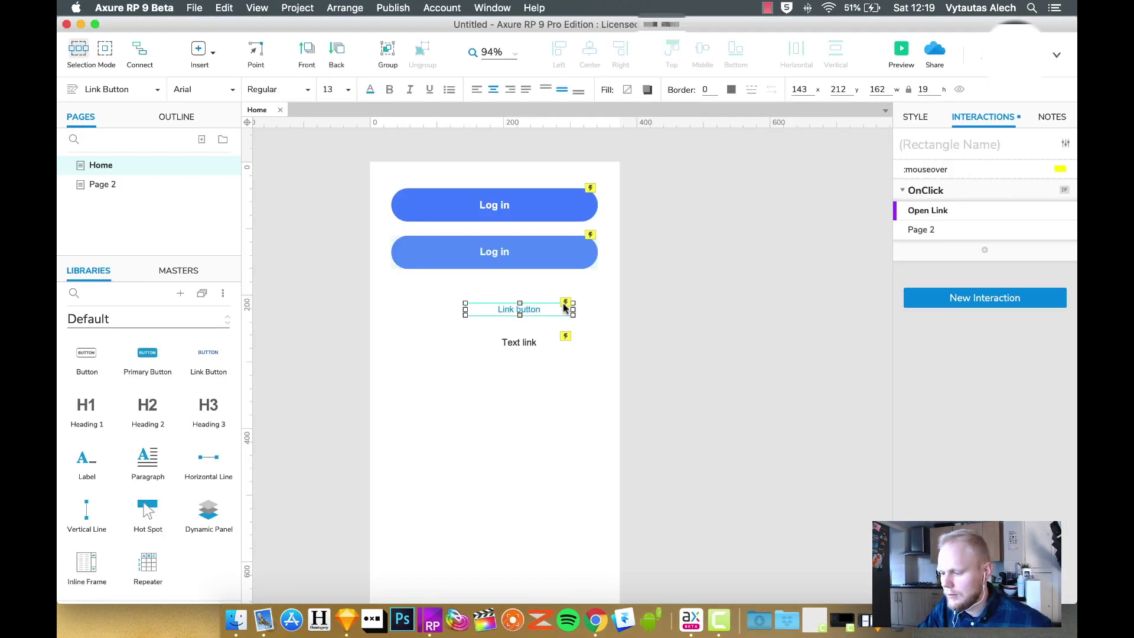
left_click(958, 173)
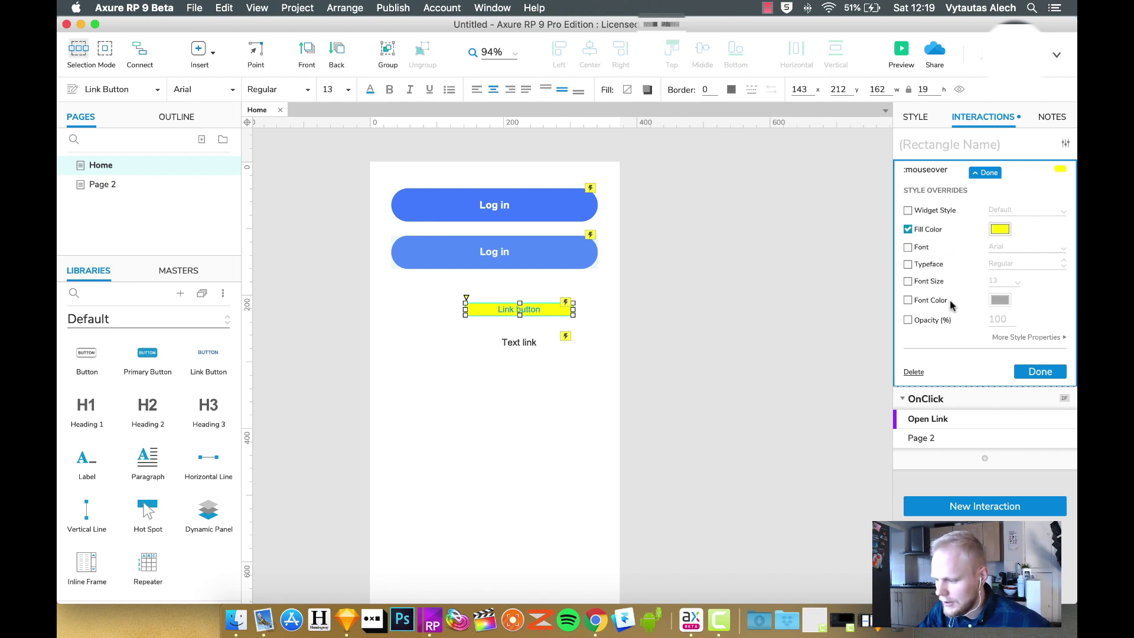
left_click(1048, 342)
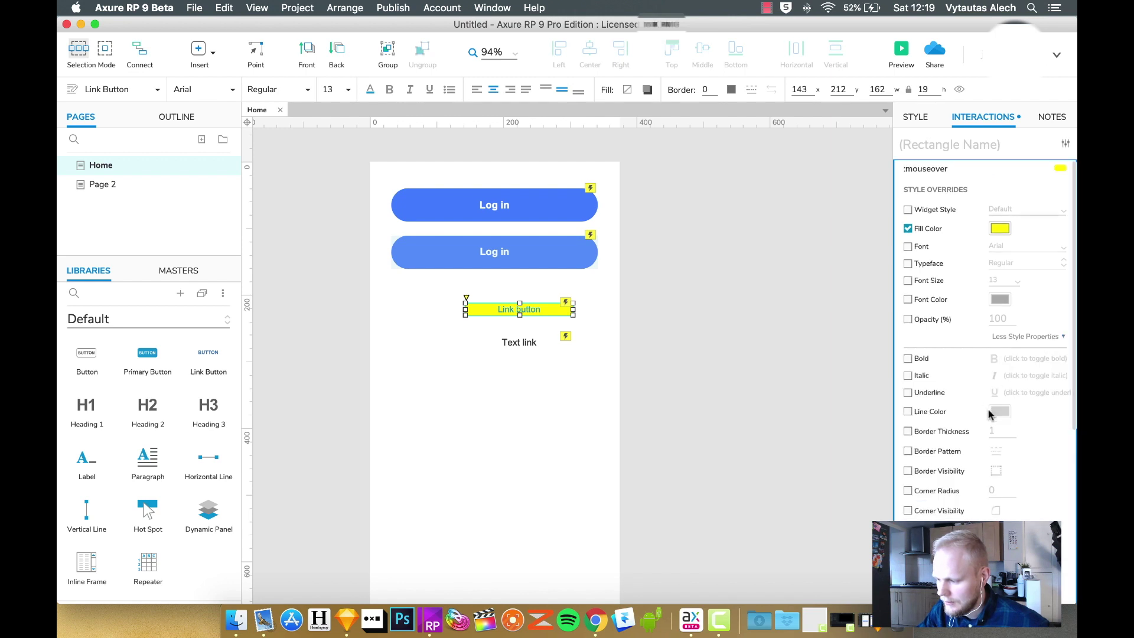
scroll(989, 419, "down", 2)
scroll(992, 422, "down", 2)
scroll(990, 423, "down", 2)
scroll(985, 408, "down", 2)
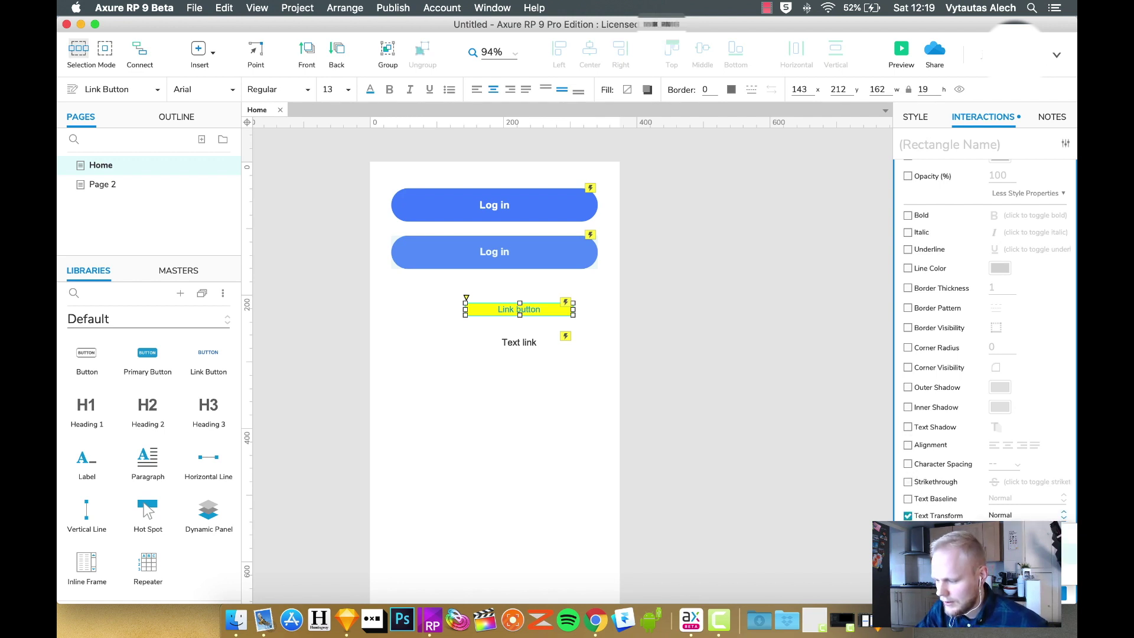
left_click(768, 318)
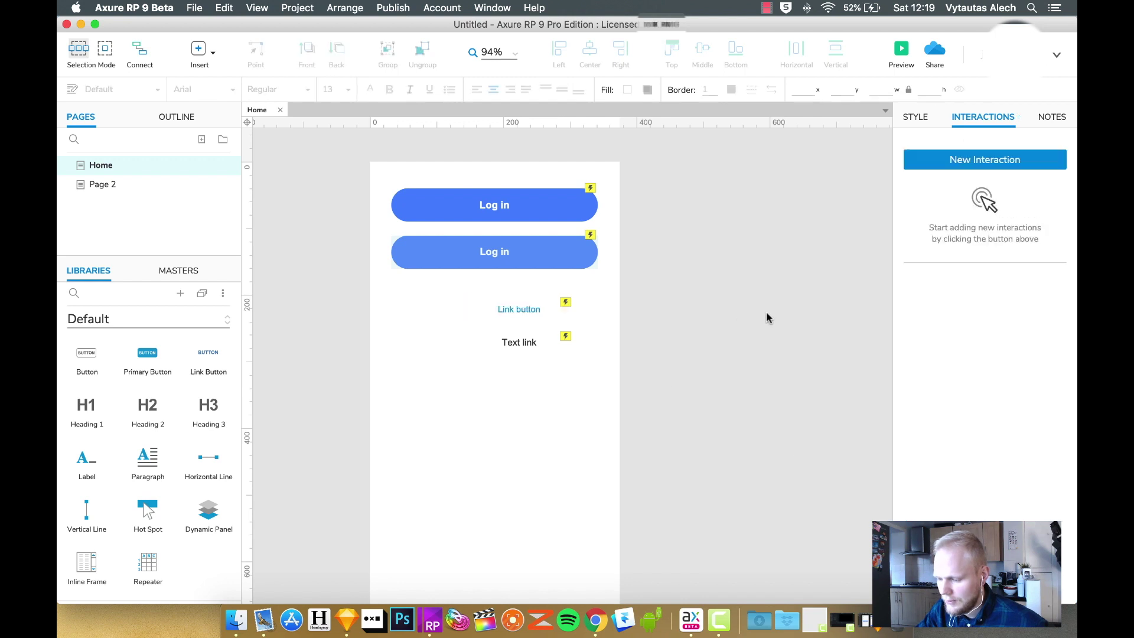
Launch a local Chrome preview of the Home page from the toolbar.
left_click(895, 54)
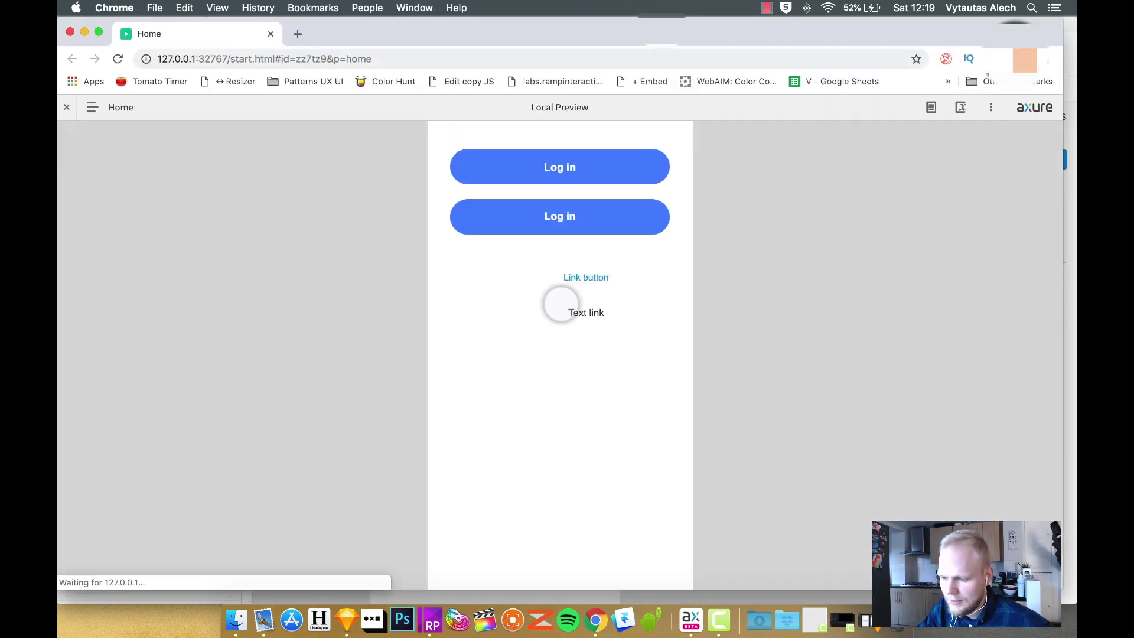